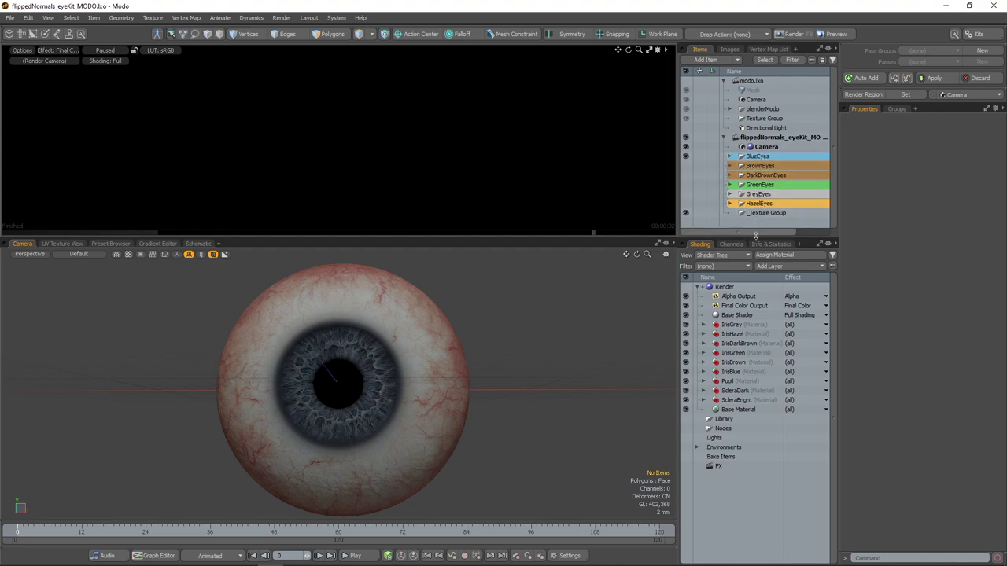
- Preview the BrownEyes and GreenEyes groups one at a time and return to showing only BlueEyes
left_click(686, 155)
left_click(685, 166)
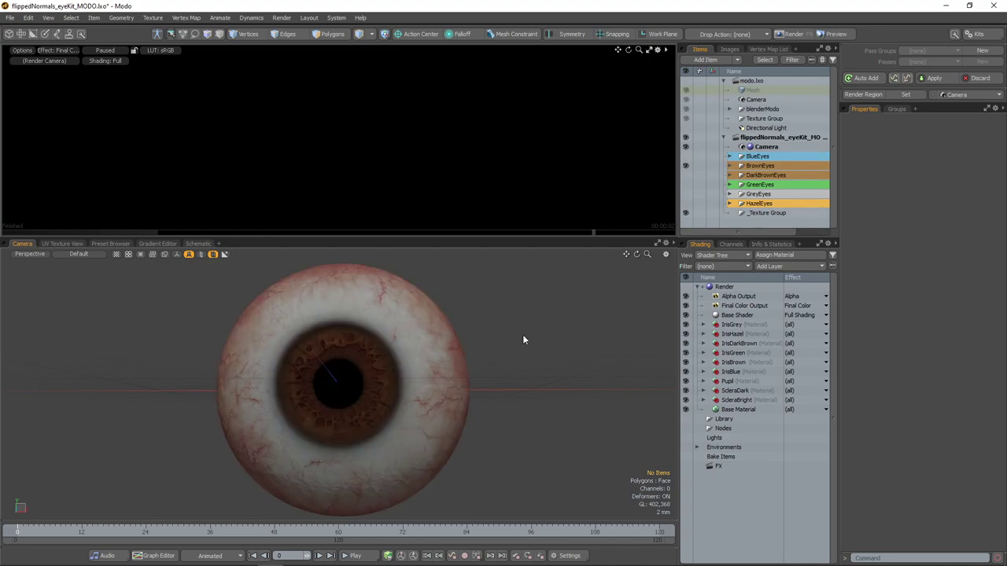
left_click(686, 165)
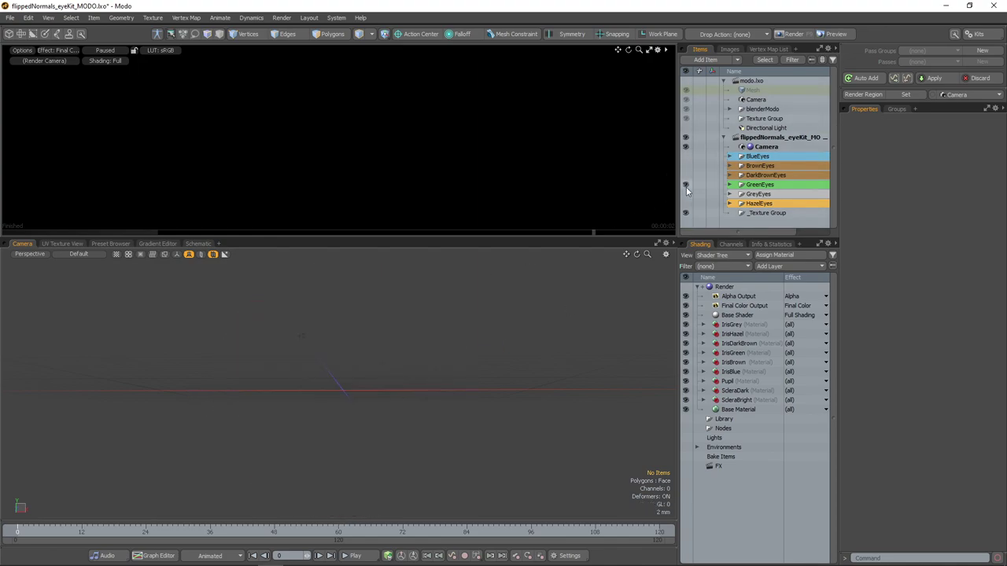
left_click(685, 184)
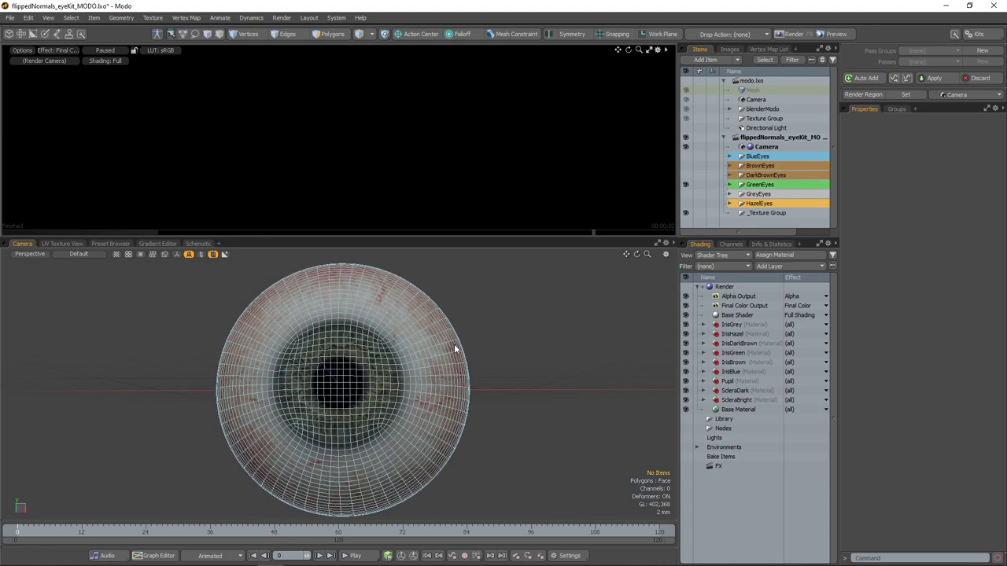
left_click(686, 184)
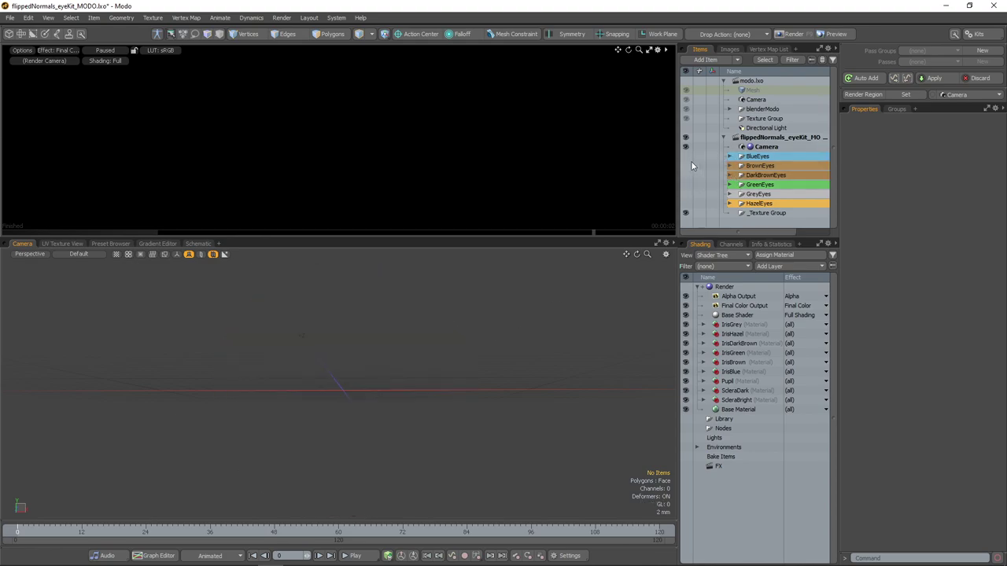
left_click(686, 156)
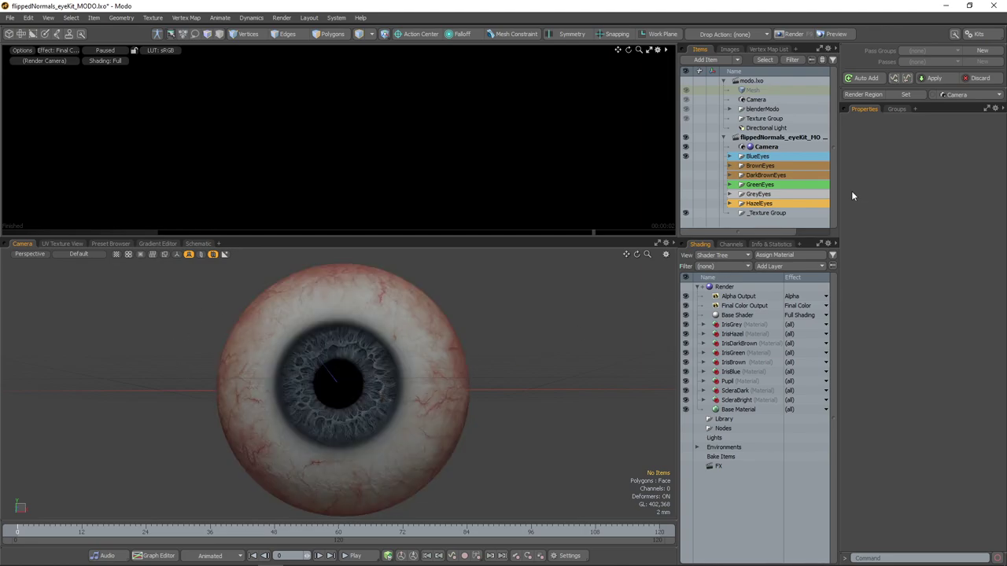
- Import the BlueEyes group into the modo.lxo scene with its children and shaders, keeping the source items
left_click(758, 157)
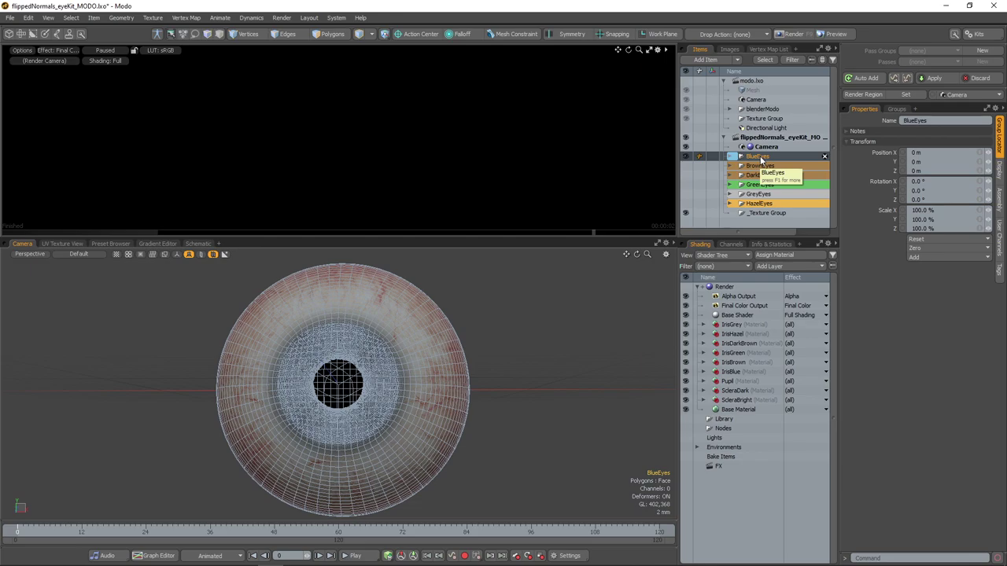
left_click_drag(760, 156, 781, 97)
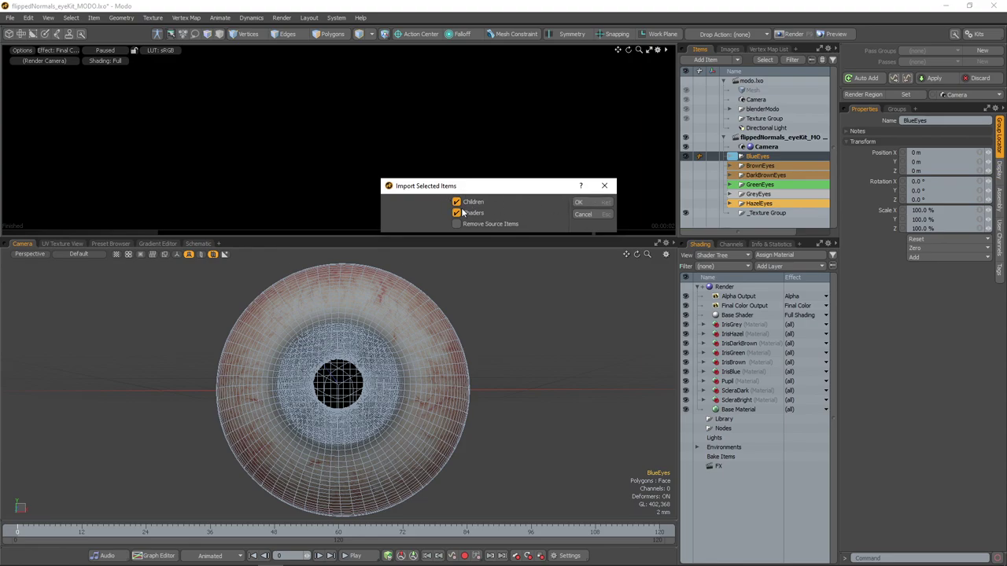
left_click(595, 202)
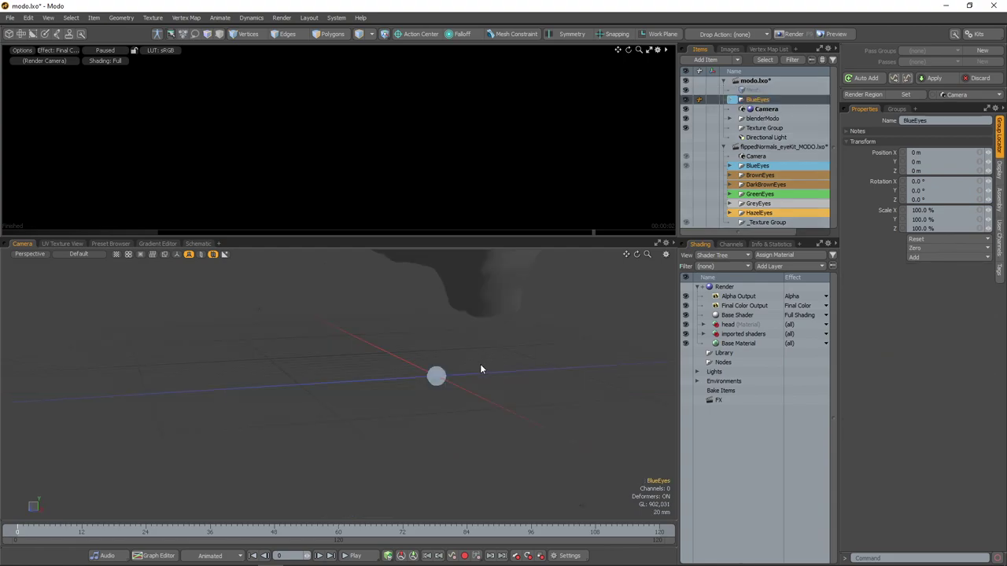
- Move the imported BlueEyes group up to the head's eye level in side view, about Y 291 mm and Z 95 mm
left_click_drag(480, 363, 429, 401, "ctrl+alt")
left_click_drag(429, 401, 443, 398, "ctrl+alt")
key("shift+a")
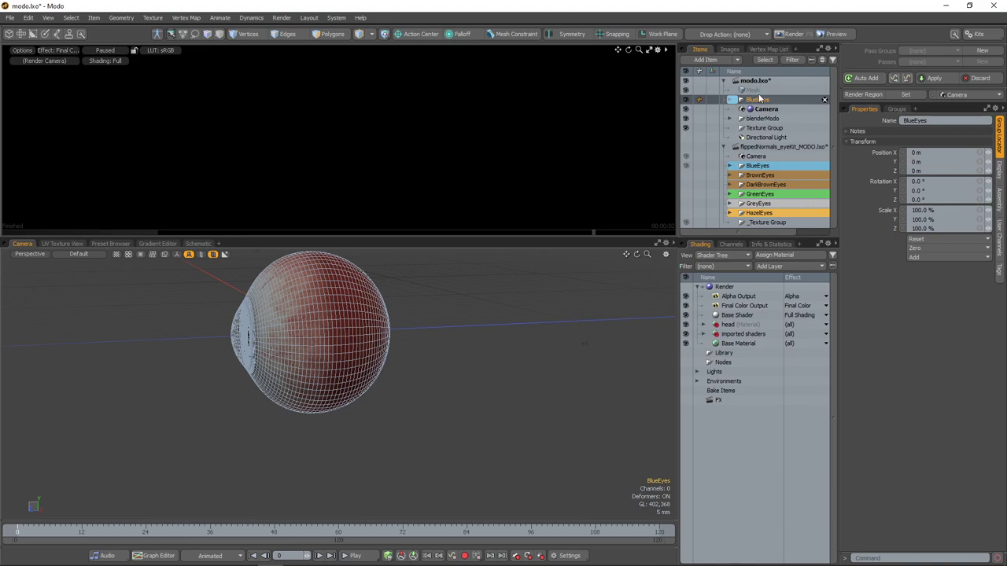
scroll(470, 292, "down", 3)
key("w")
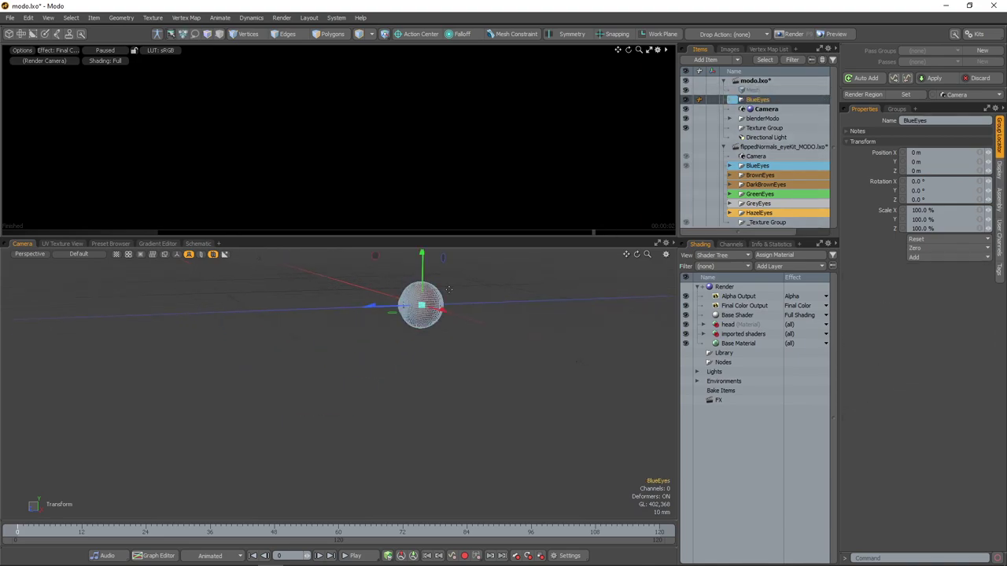
left_click_drag(460, 288, 331, 260, "alt")
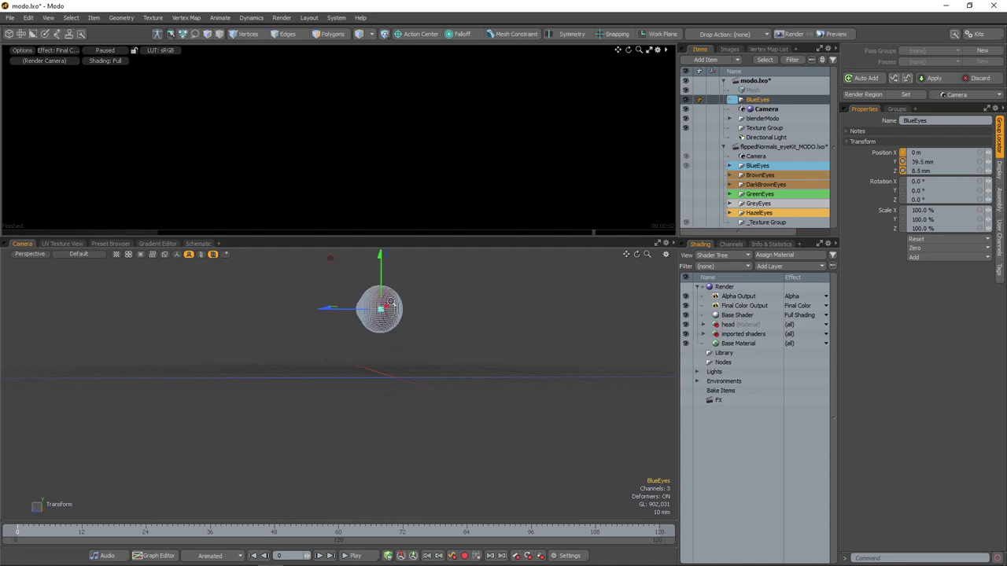
scroll(392, 303, "down", 2)
left_click_drag(397, 257, 388, 374, "alt+shift")
key("ctrl+space")
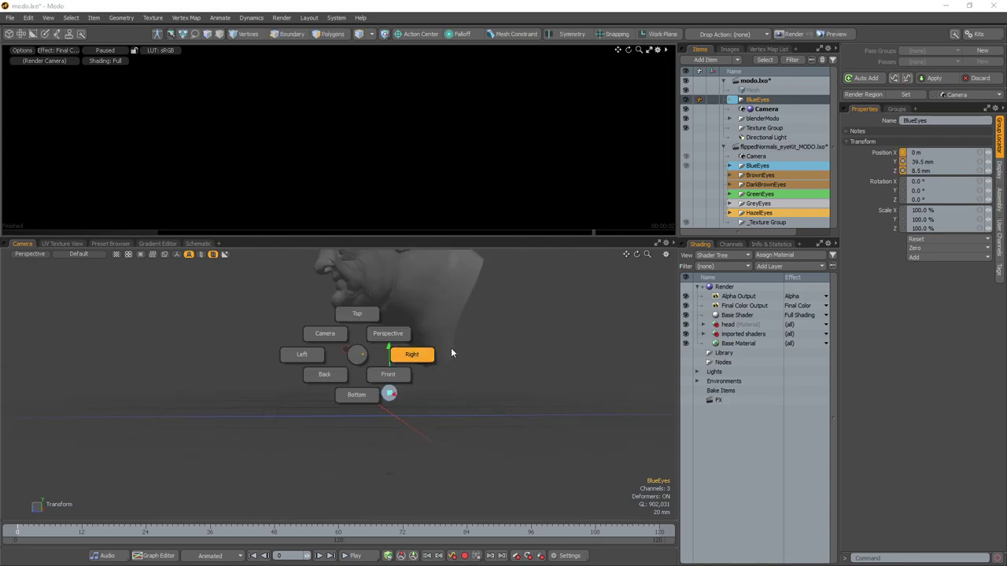
left_click(451, 348)
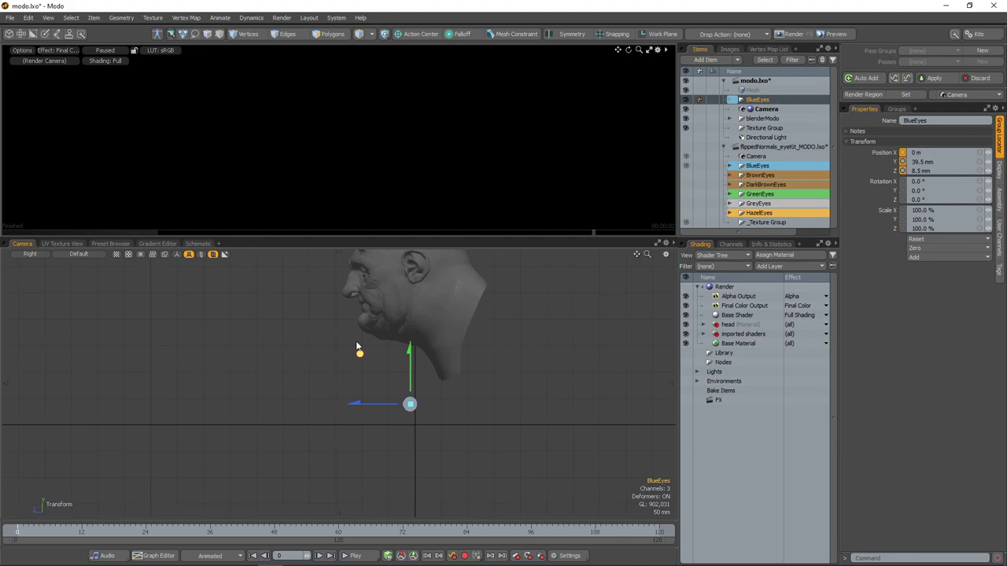
mouse_move(357, 344)
left_mouse_down()
mouse_move(360, 352)
mouse_move(349, 334)
mouse_move(360, 355)
left_mouse_up()
- Position the BlueEyes group inside one eye socket, at about X 36 mm, Y 288 mm and Z 84.7 mm
key("ctrl+space")
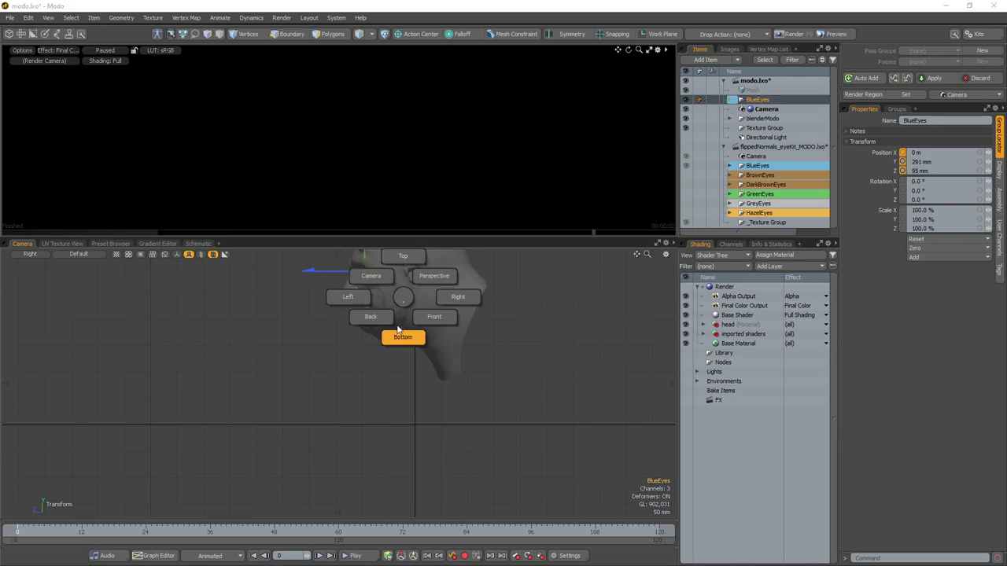
left_click(433, 317)
left_click_drag(420, 371, 461, 376, "ctrl+alt")
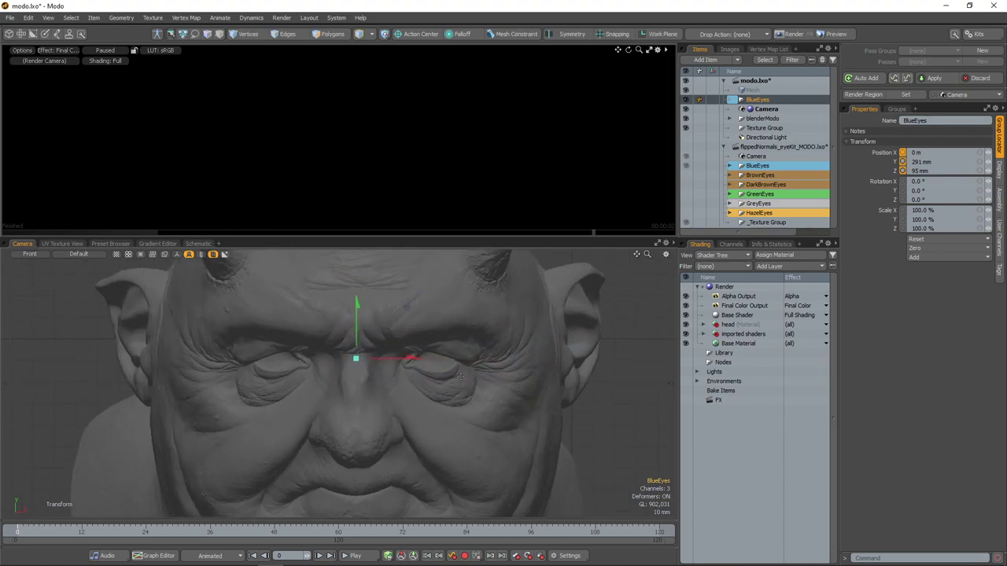
left_click_drag(409, 310, 364, 360)
key(".")
left_click_drag(364, 360, 488, 369, "ctrl+alt")
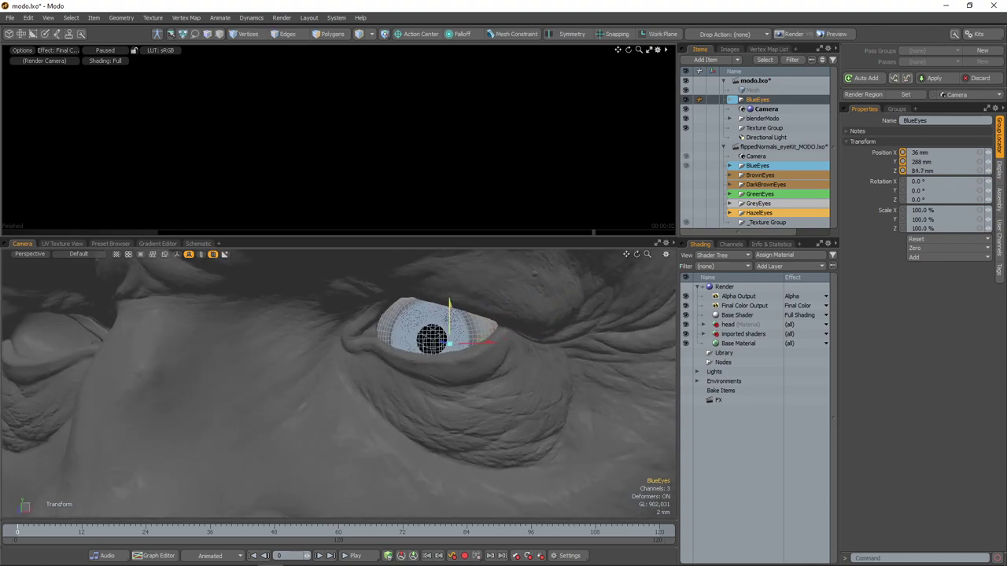
- Fit the eye to the eyelids by scaling it to about 86.5% and moving it to about Y 290.4 mm, Z 86.8 mm
left_click_drag(451, 310, 450, 291)
left_click_drag(441, 346, 435, 311, "alt")
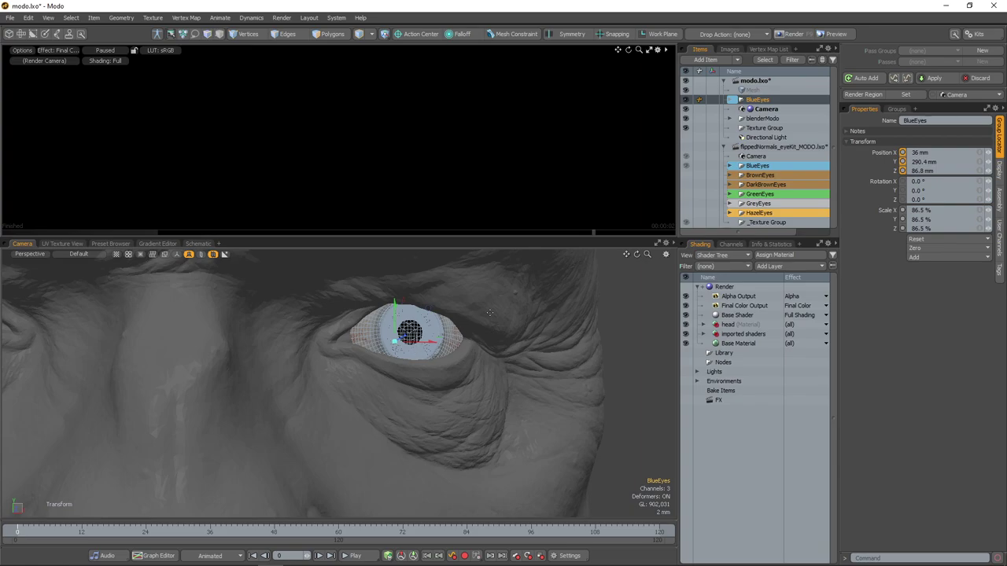
left_click_drag(480, 355, 454, 358, "alt")
left_click(622, 358)
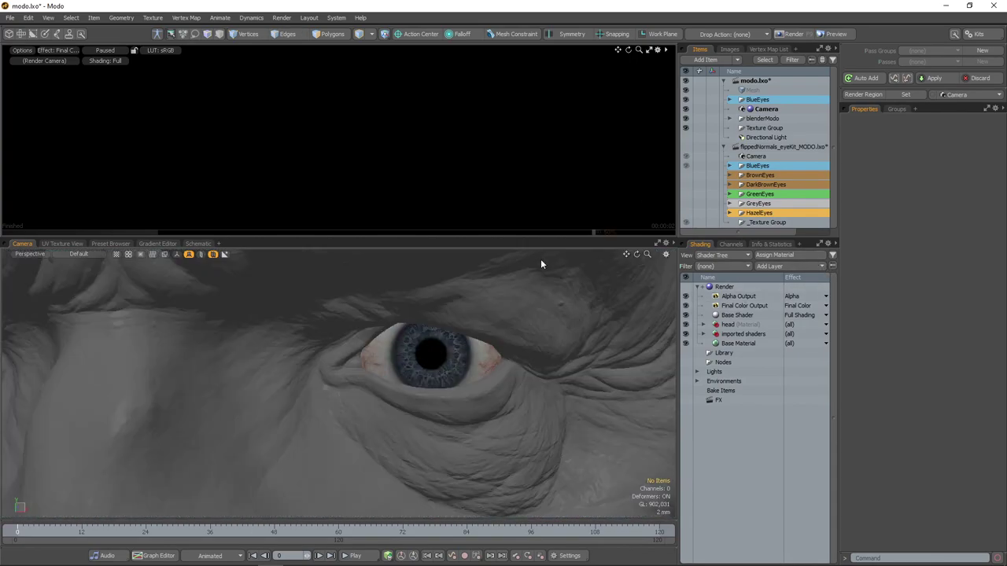
scroll(478, 368, "down", 2)
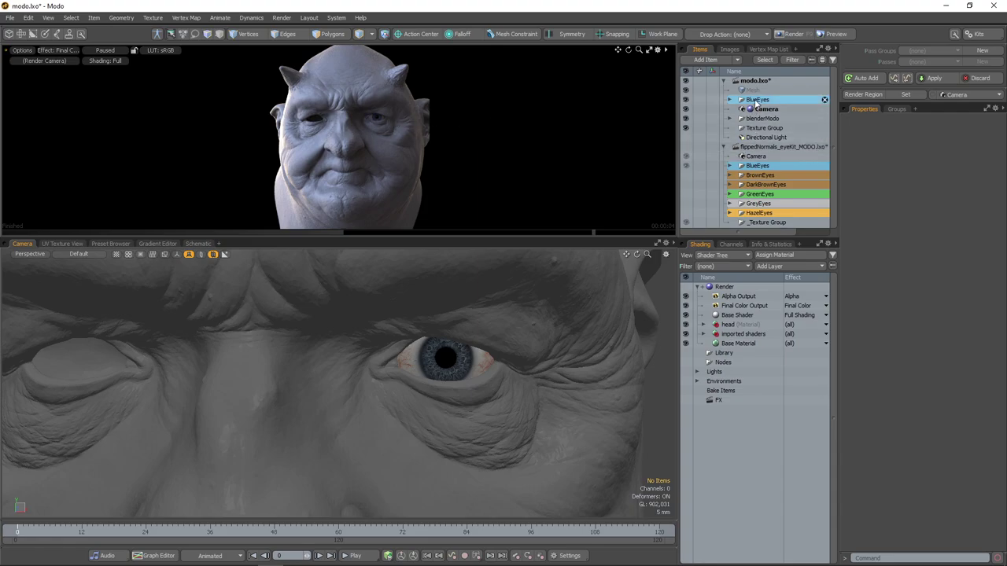
- Duplicate the fitted BlueEyes group and move the copy into the other eye socket, at about X -35.6 mm
left_click(757, 100)
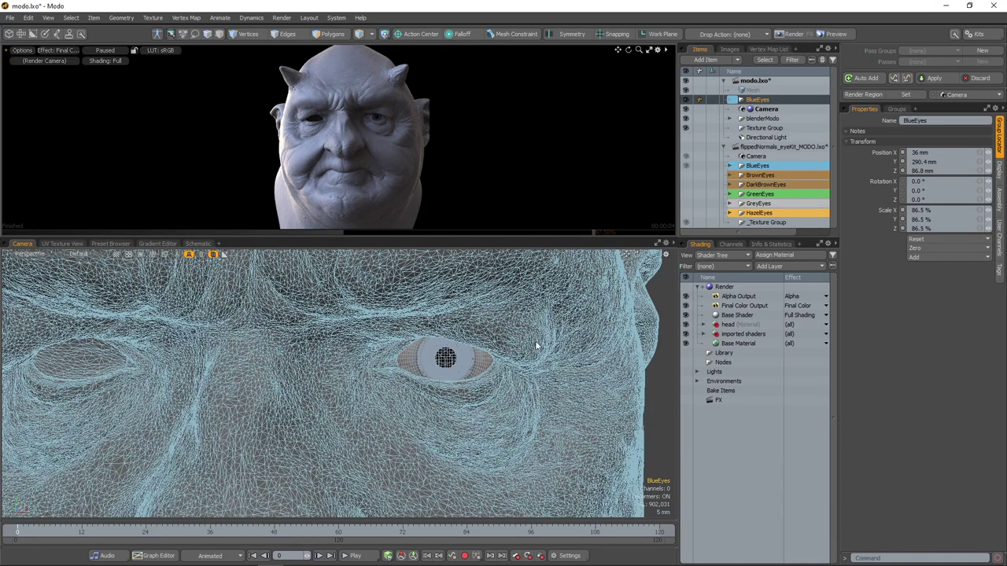
scroll(535, 340, "down", 2)
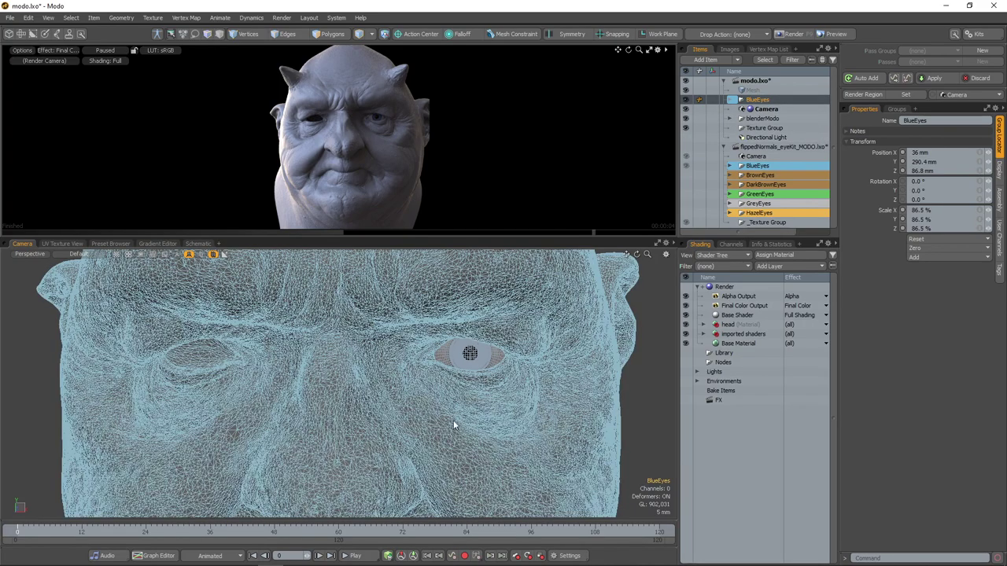
key("ctrl+d")
key("w")
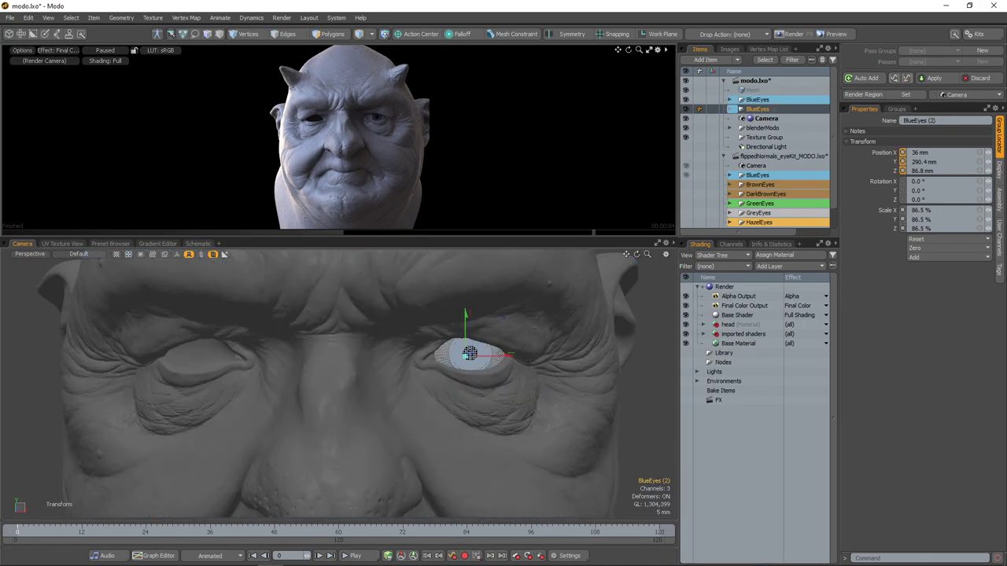
left_click_drag(469, 353, 198, 354)
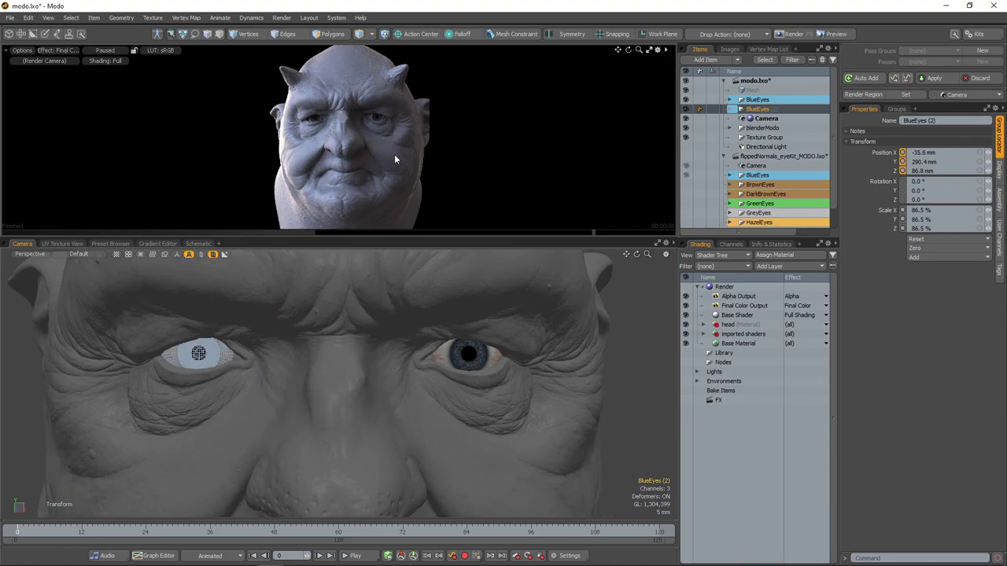
key("Escape")
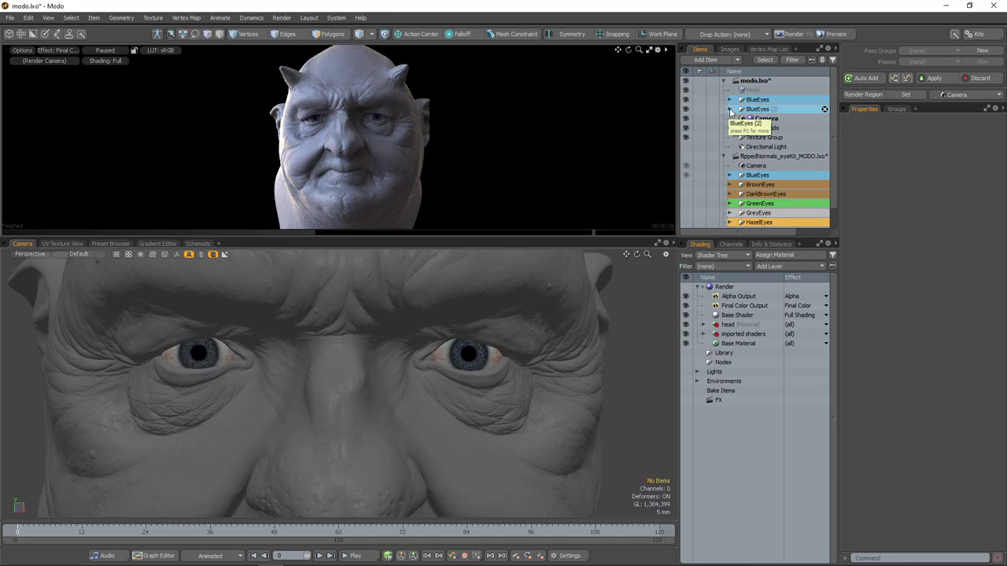
- Hide the duplicated eye's IrisBlue_Dilation mesh and show IrisBlue_Neutral in its place
left_click(730, 108)
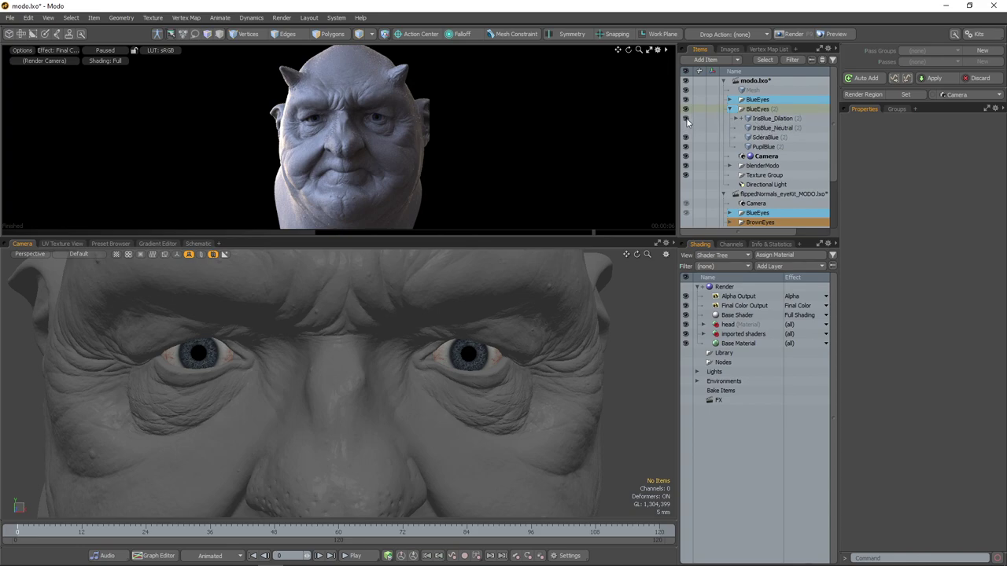
left_click_drag(685, 123, 685, 132)
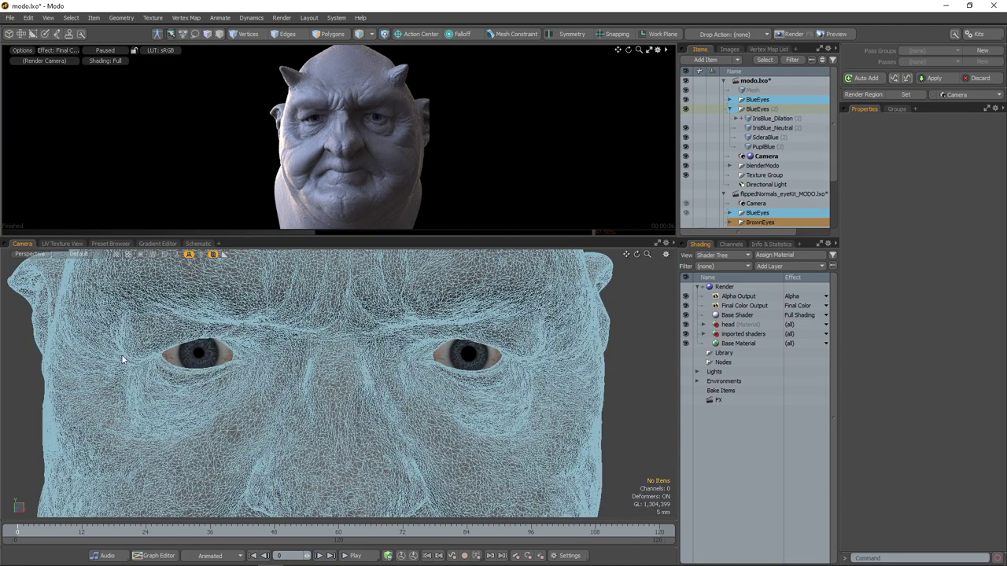
left_click_drag(169, 354, 327, 345, "ctrl+alt")
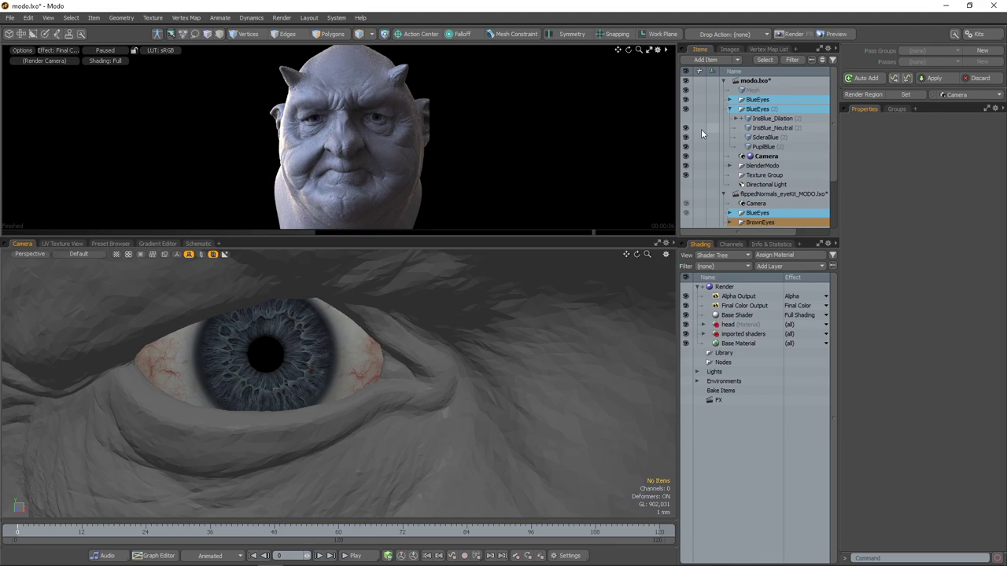
- Set the strength of the duplicated eye's eyeClosed_blue morph influence to 80% and update the render preview
left_click(770, 119)
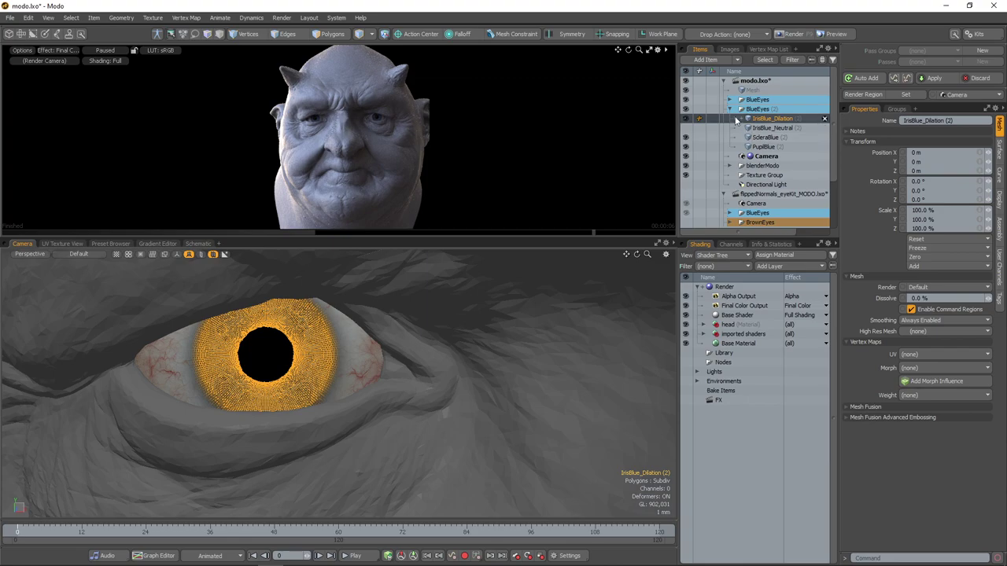
left_click(737, 118)
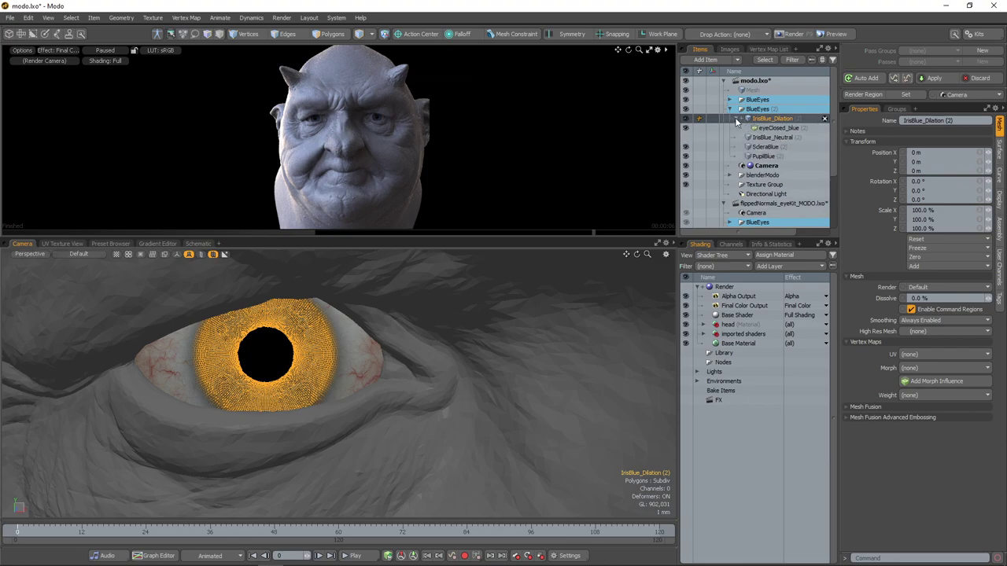
left_click(778, 128)
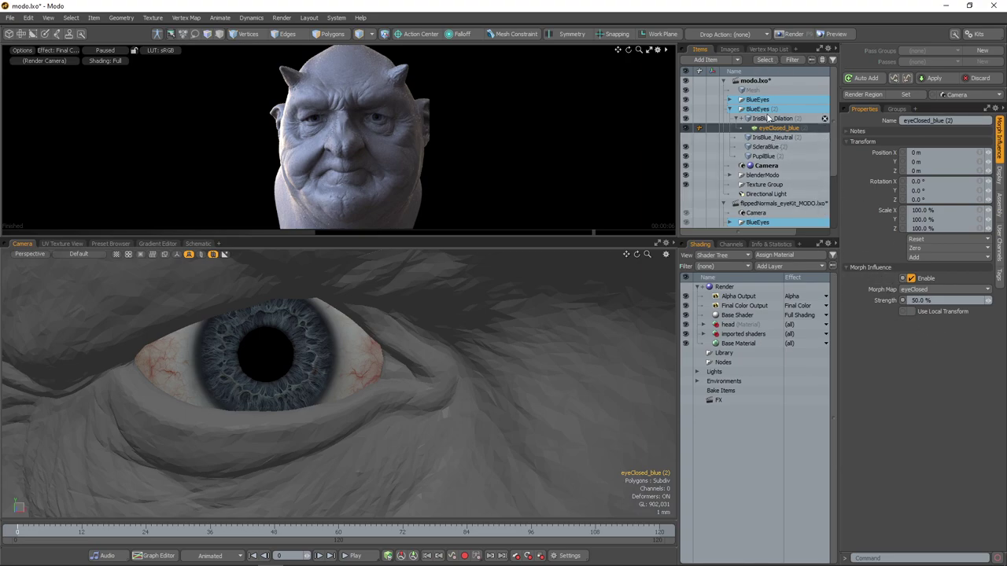
left_click(965, 300)
type("2")
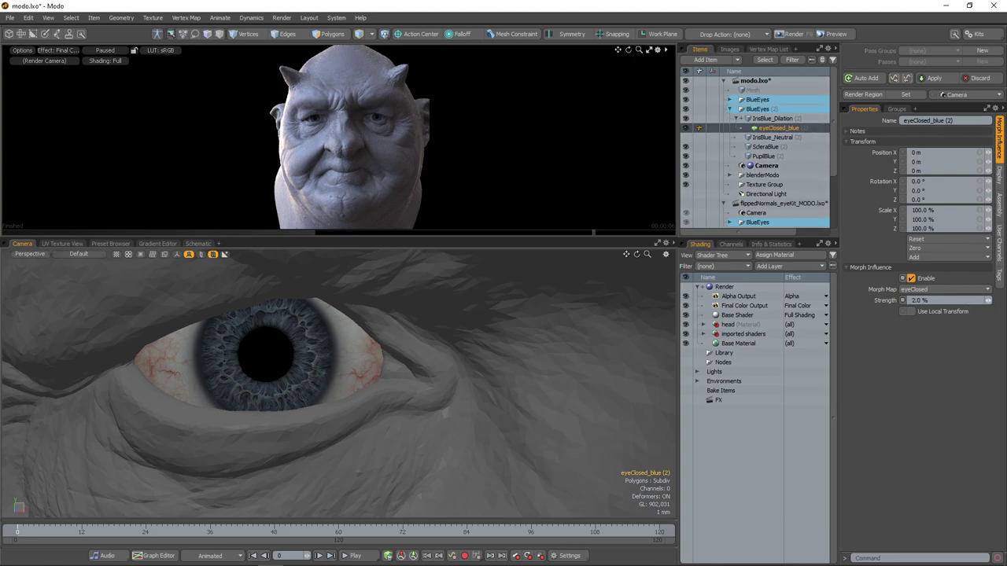
key("Return")
left_click_drag(987, 300, 958, 300)
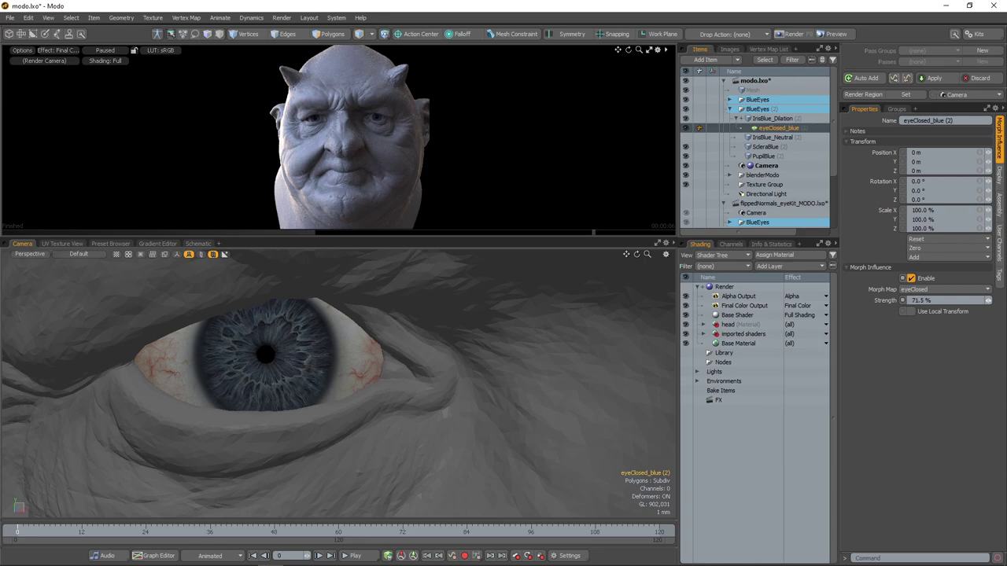
left_click_drag(988, 301, 996, 301)
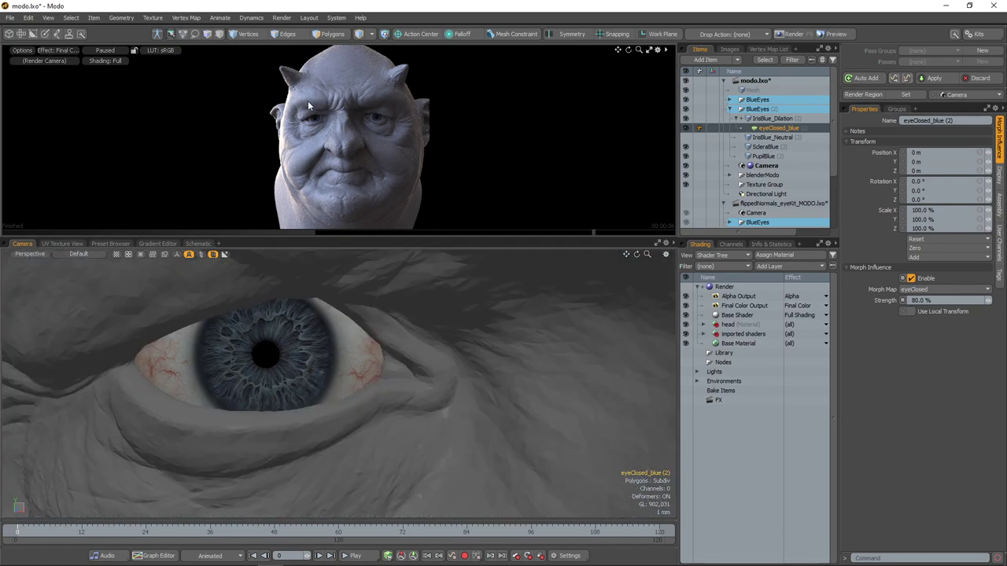
left_click(105, 49)
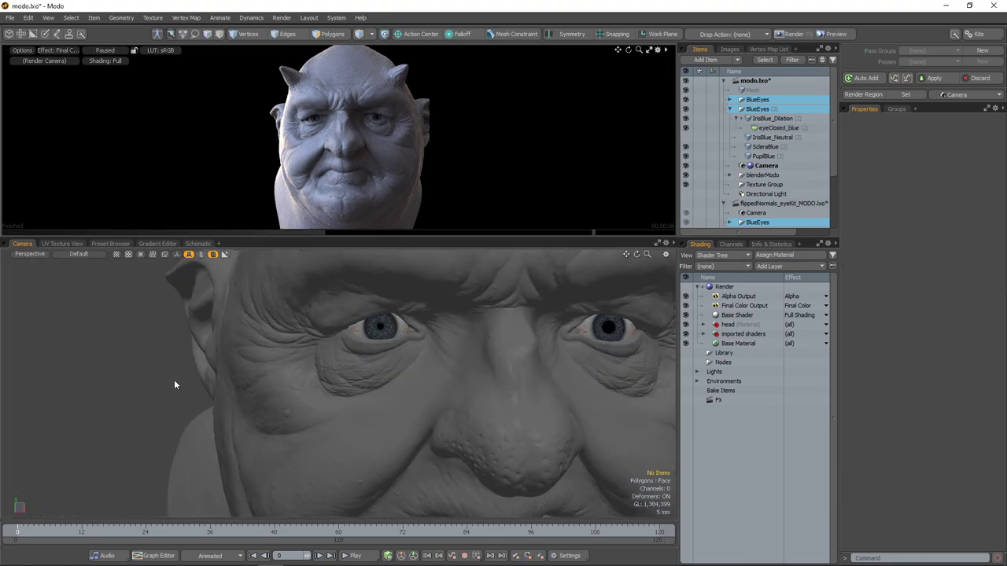
- Import the flippedNormals_eyeKit_MODO.lxo scene from the sceneFiles folder into the head scene
left_click(10, 17)
left_click(42, 179)
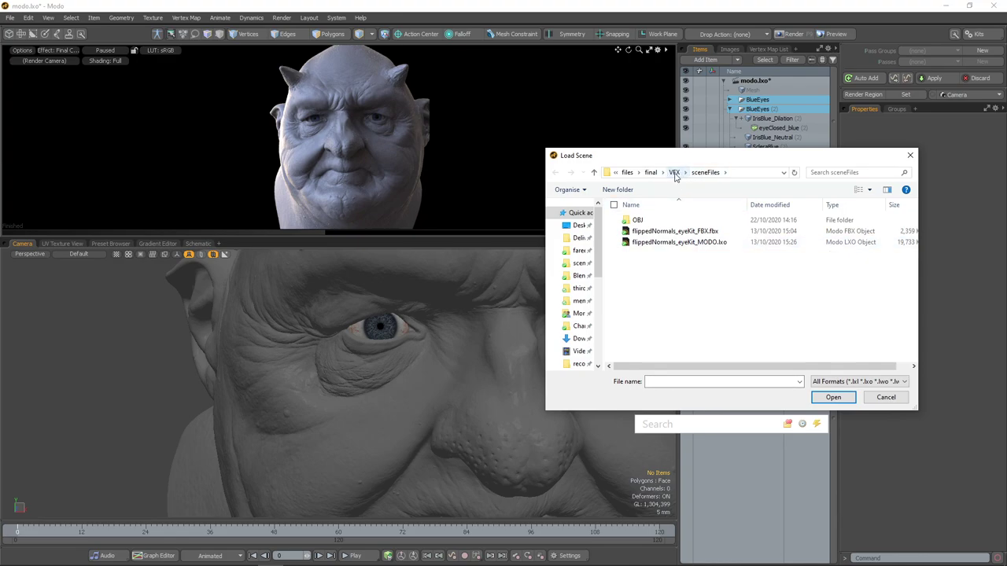
left_click_drag(715, 281, 669, 310)
left_click(692, 244)
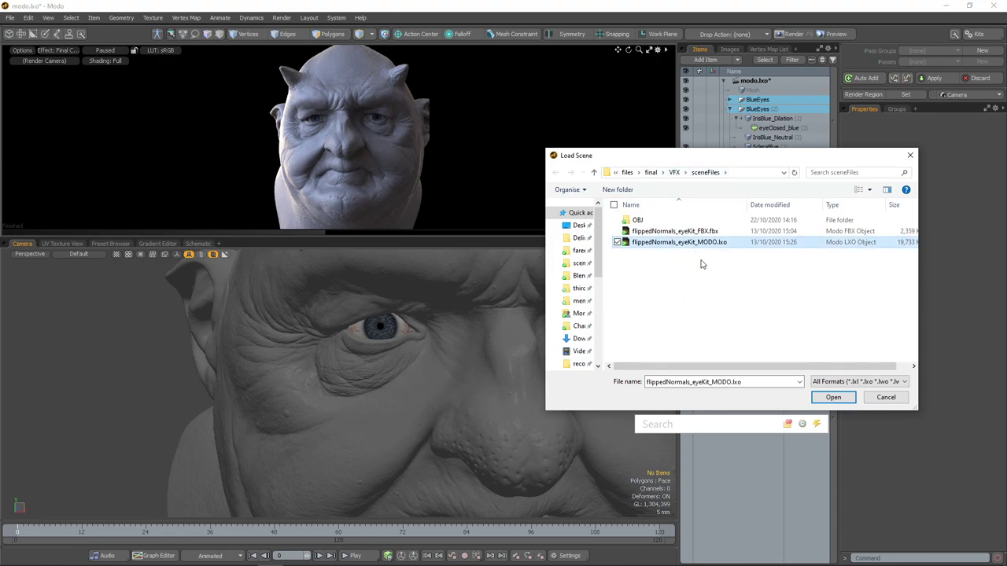
left_click(833, 397)
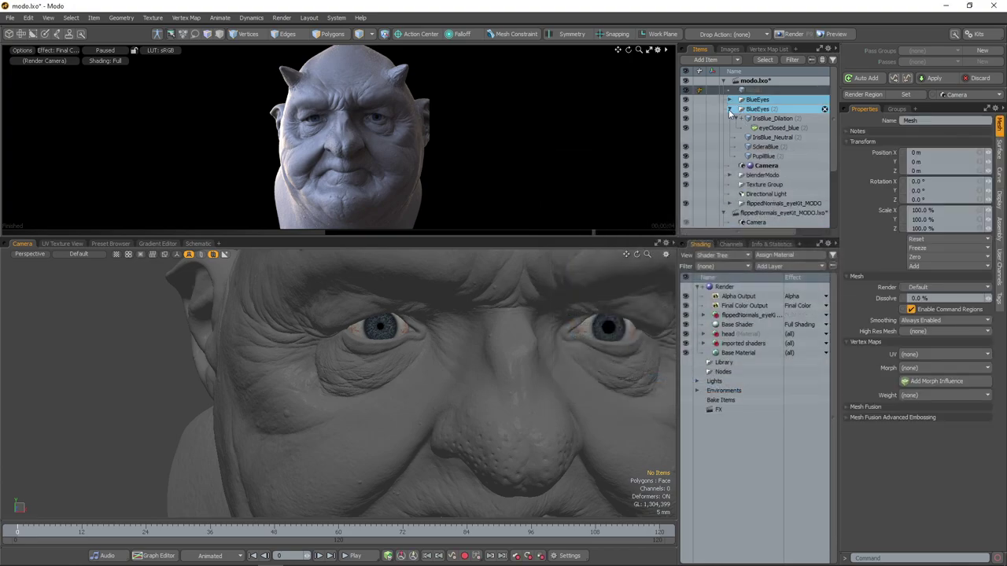
- Hide all three BlueEyes groups and show the newly imported BrownEyes group in their place
left_click(730, 109)
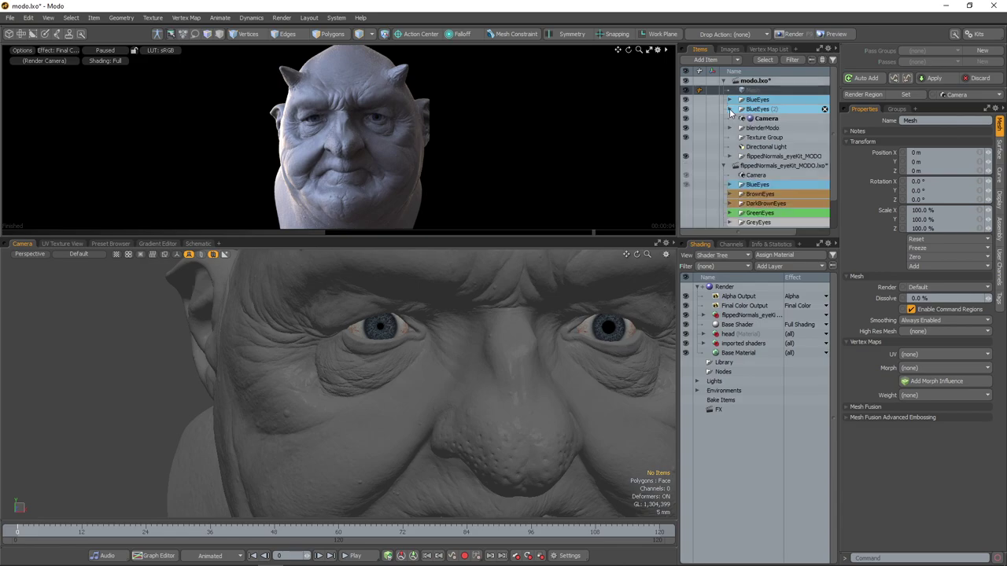
left_click(729, 155)
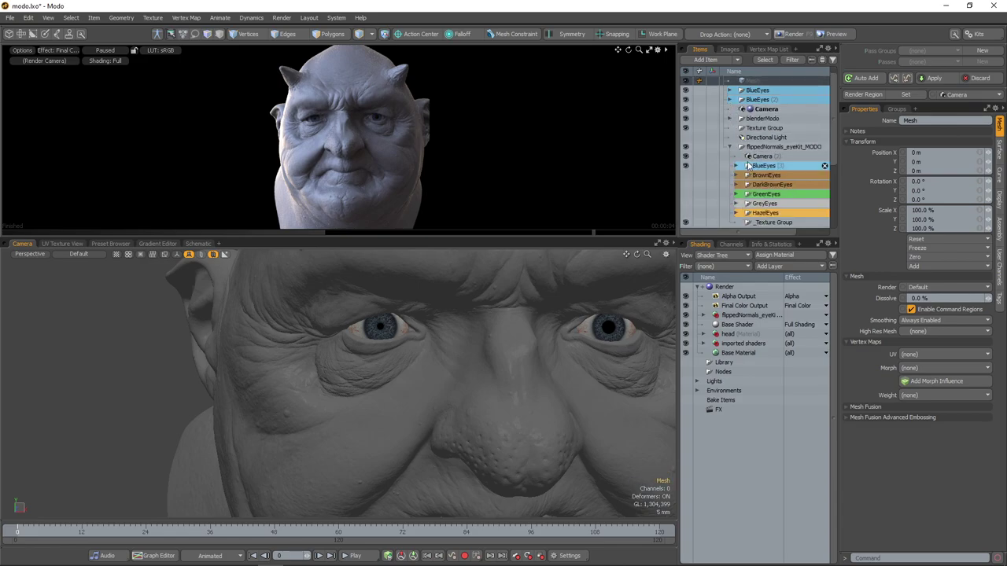
left_click(758, 167)
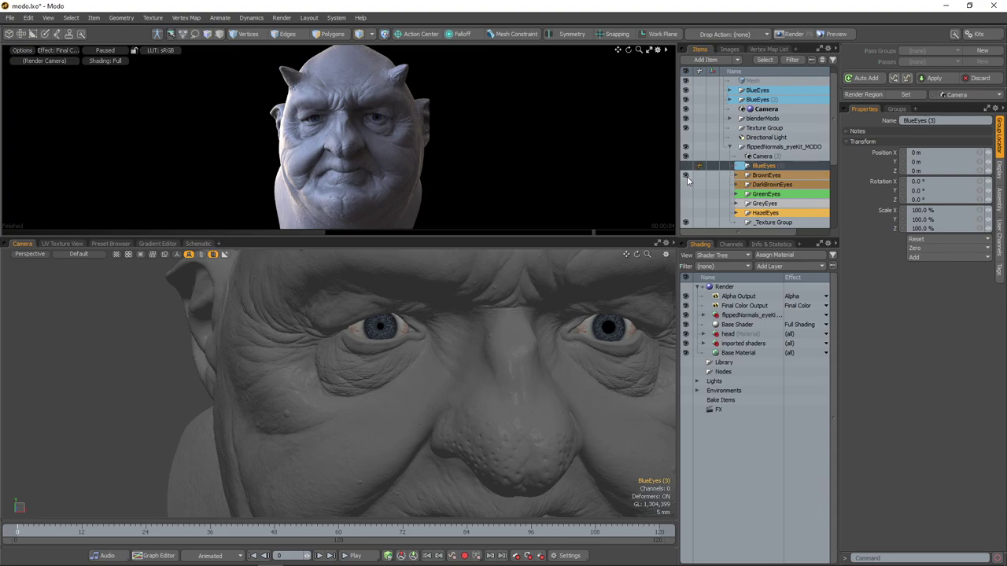
left_click(747, 177)
scroll(517, 308, "down", 1)
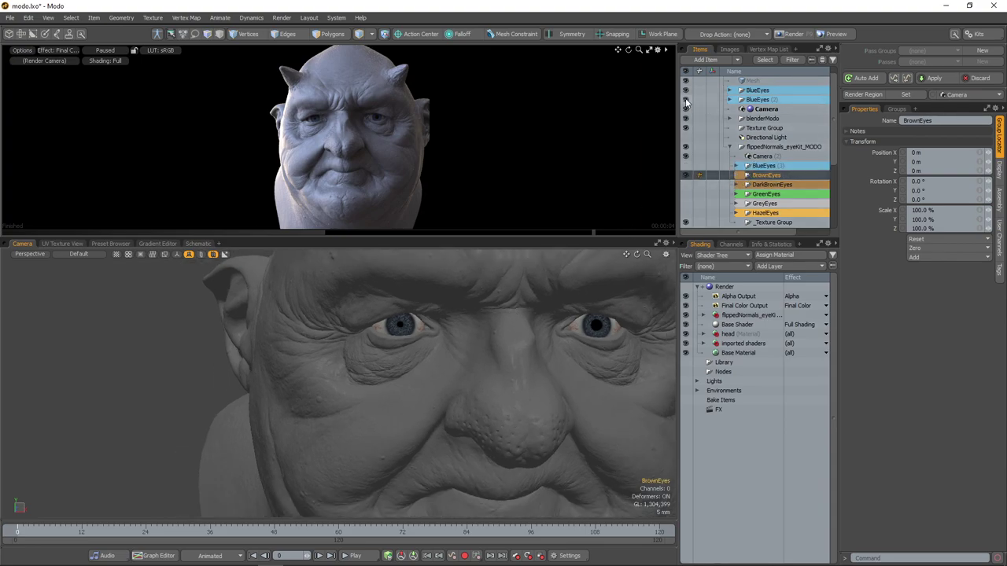
left_click(686, 100)
left_click(686, 90)
- Move the BrownEyes group from the origin up to eye level, at about X 34 mm, Y 290 mm
scroll(470, 330, "down", 10)
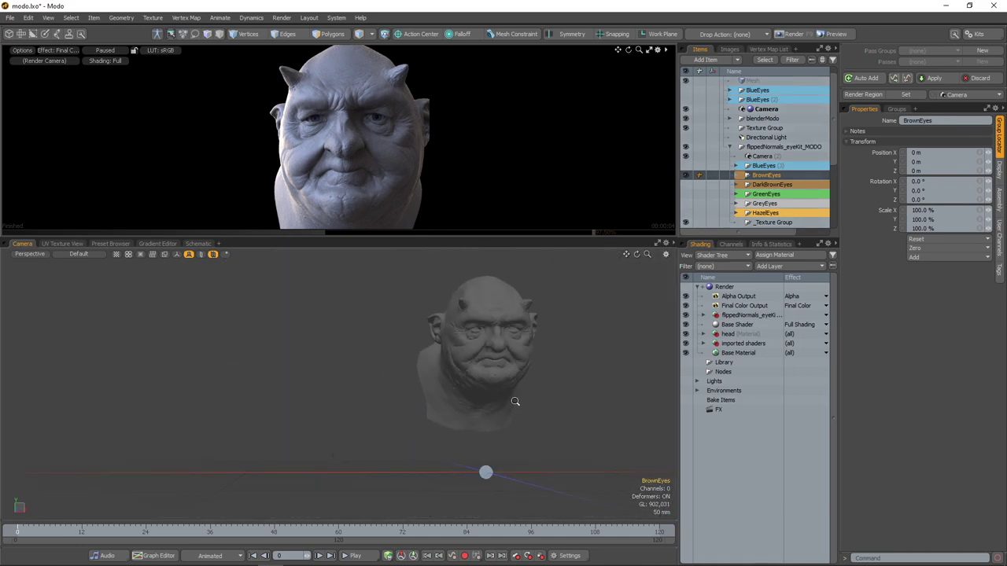
key("y")
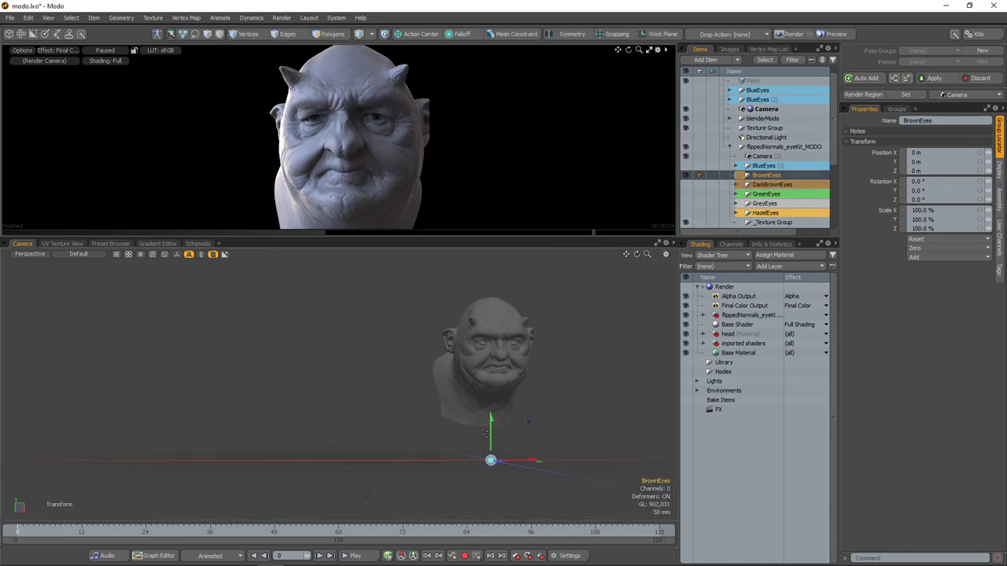
left_click_drag(491, 417, 512, 309)
key("ctrl+space")
left_click(542, 335)
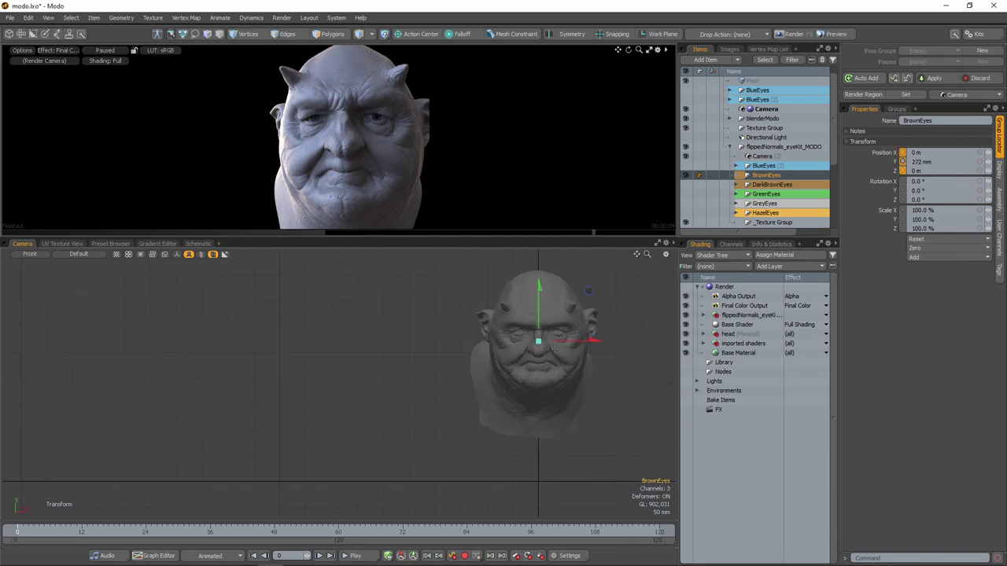
scroll(485, 334, "up", 5)
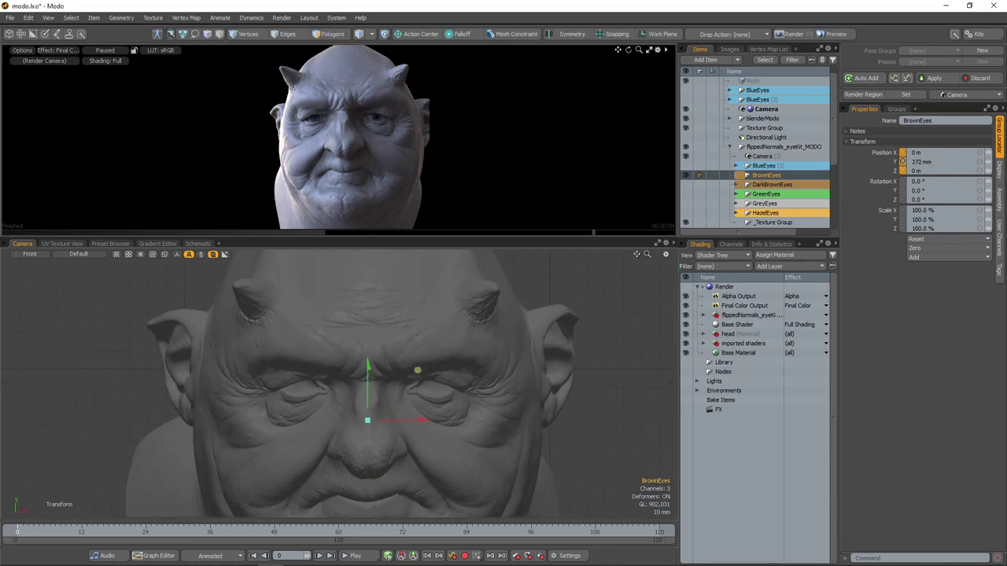
left_click_drag(367, 421, 430, 387)
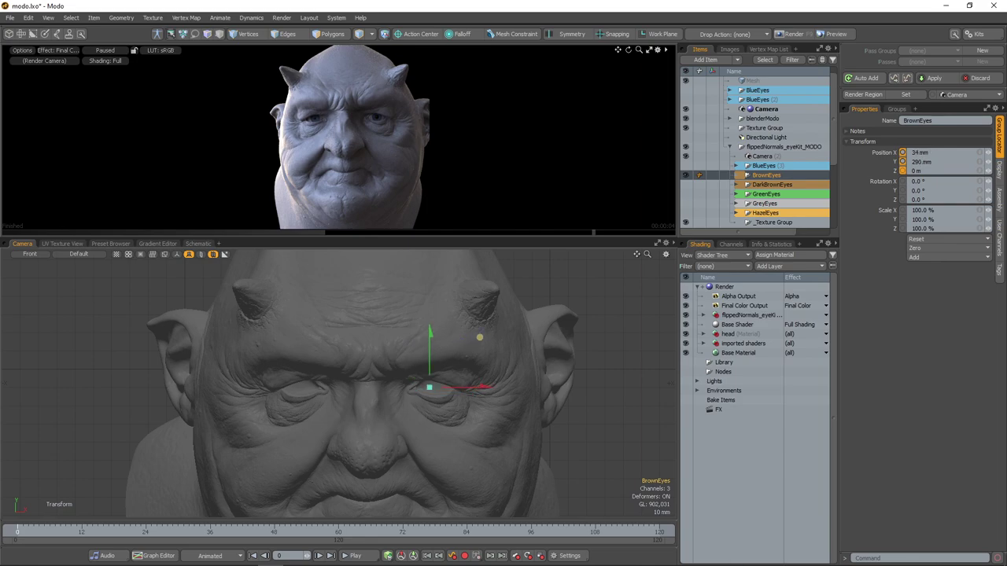
- Seat the brown eye in the socket at about X 35.45 mm, Z 85.25 mm and pause the render preview once the eye is updated
key("ctrl+space")
left_click(512, 369)
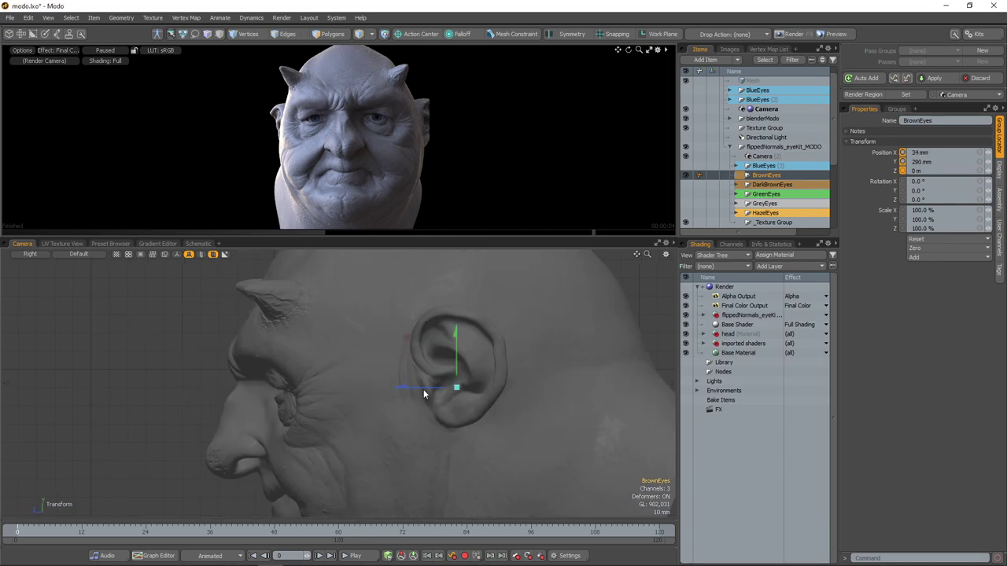
left_click_drag(405, 387, 192, 386)
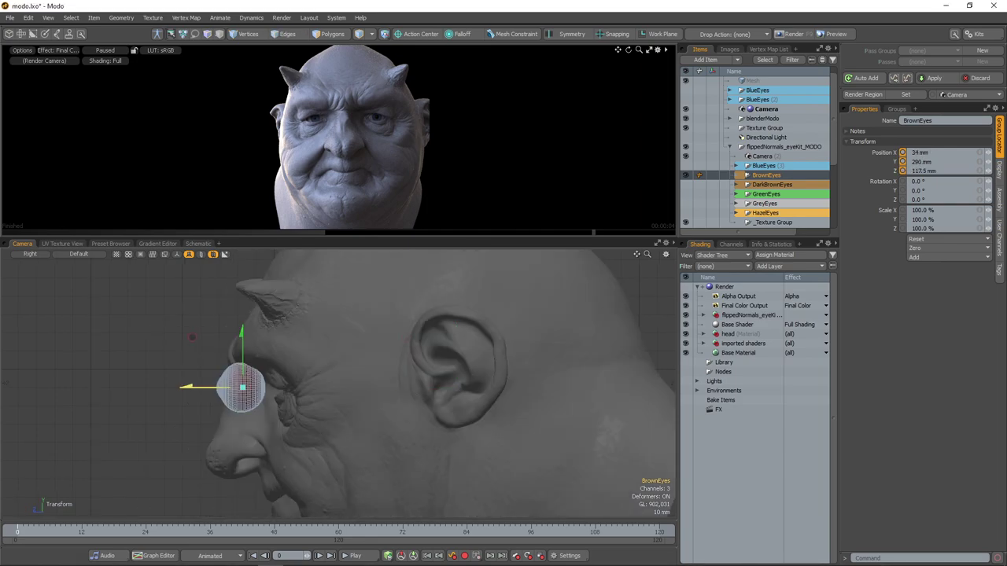
key("KP_Decimal")
scroll(417, 338, "up", 3)
left_click_drag(508, 366, 410, 359, "alt")
left_click_drag(444, 400, 453, 401)
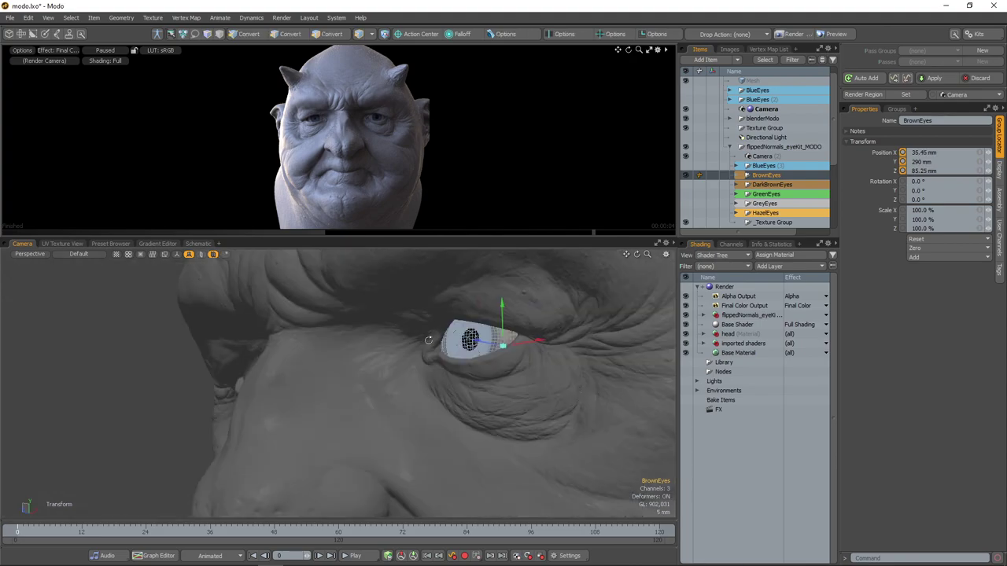
key("q")
left_click(142, 390)
left_click_drag(469, 366, 508, 350, "alt")
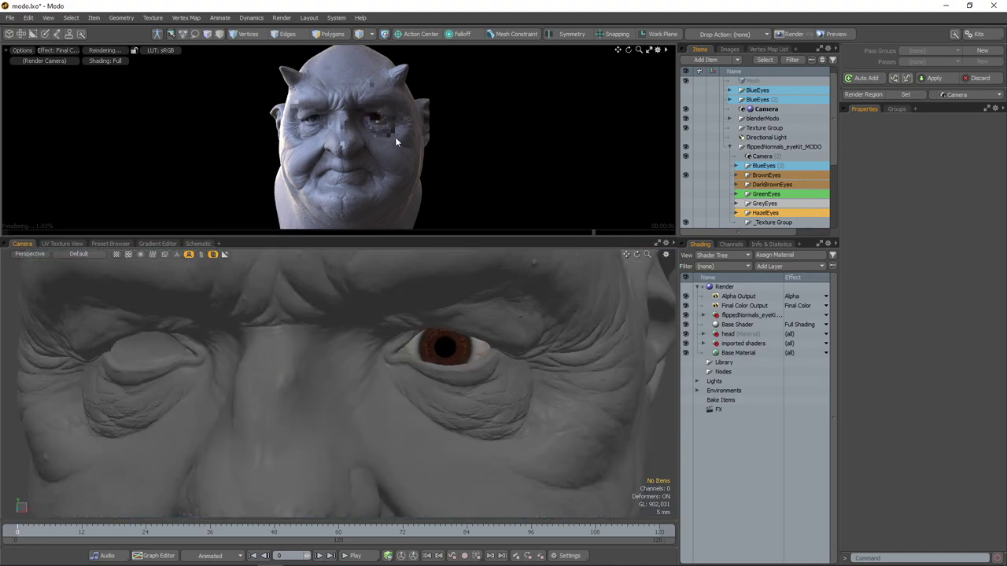
left_click(109, 50)
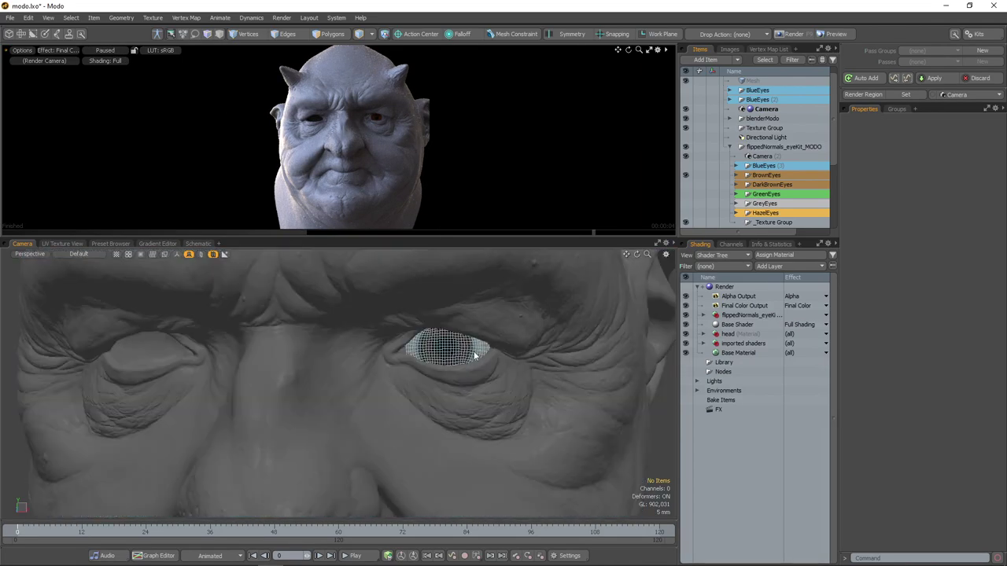
- Assign the existing ScleraDark material to the brown eye's ScleraBrown mesh and deselect it
left_click_drag(474, 356, 559, 349, "ctrl+alt")
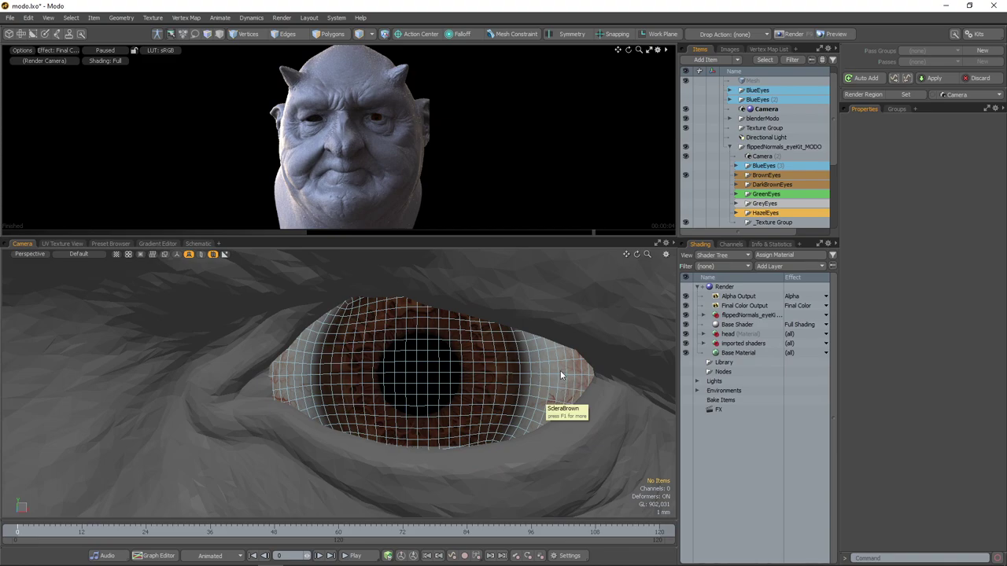
left_click_drag(545, 378, 537, 392, "alt")
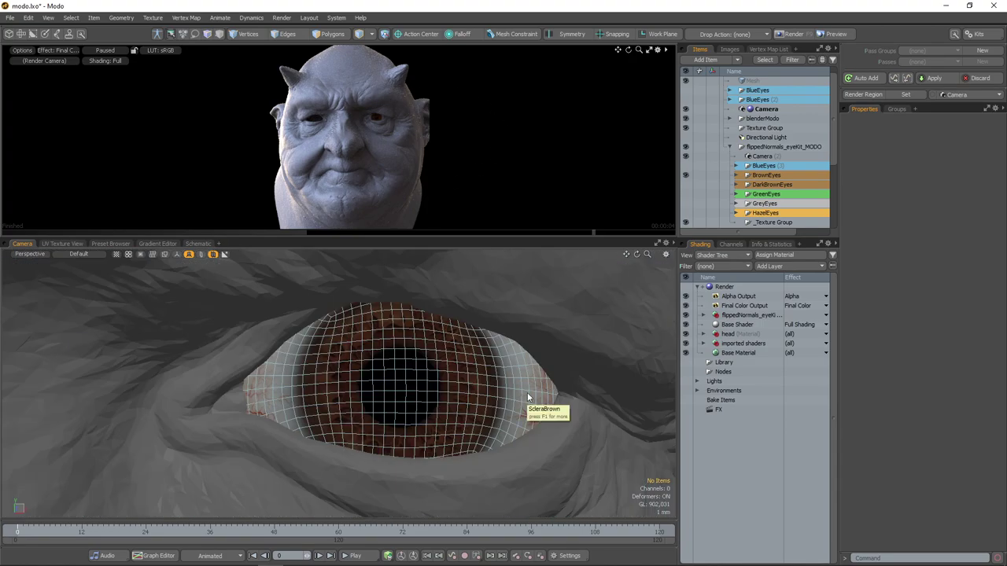
left_click(527, 392)
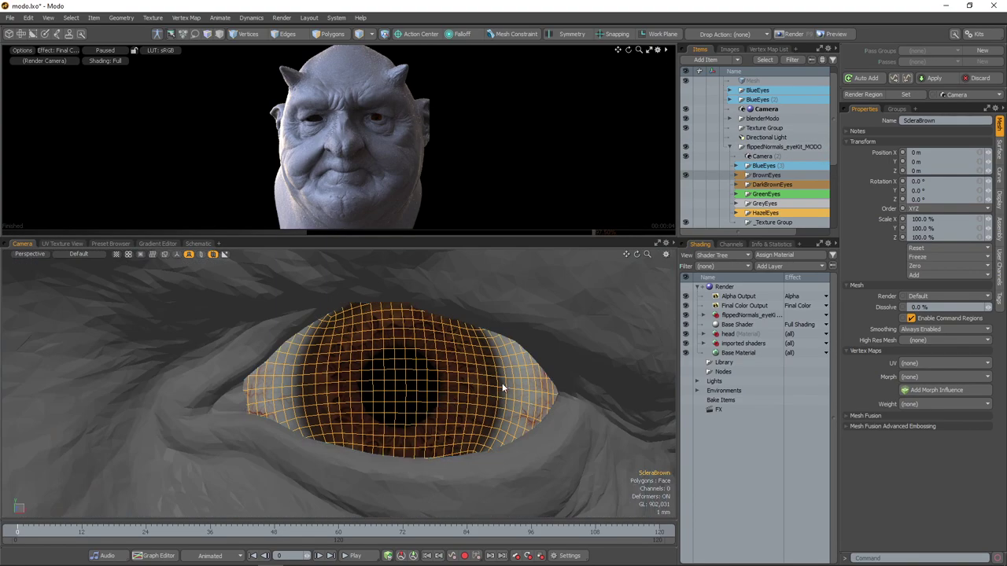
key("m")
left_click(558, 172)
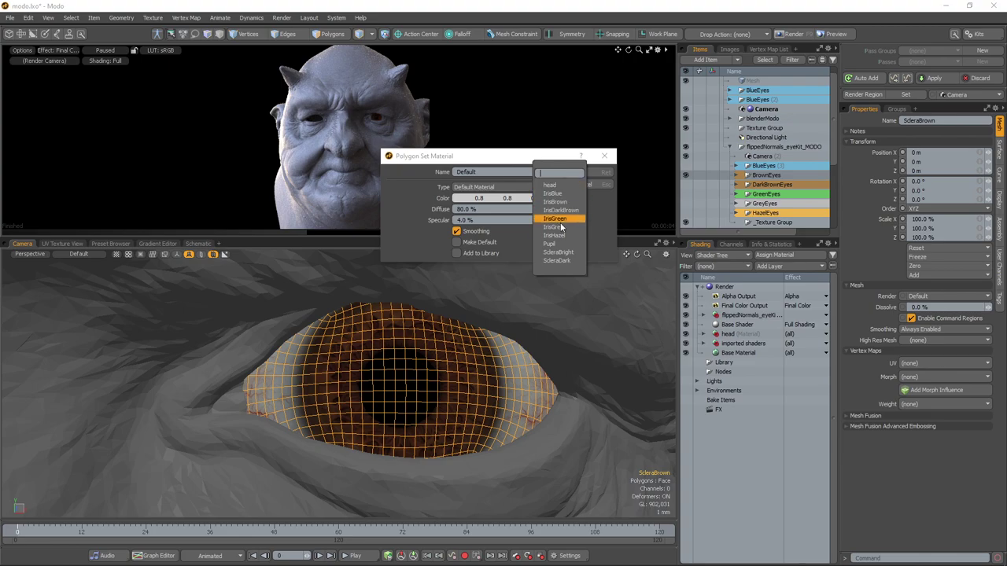
left_click(566, 264)
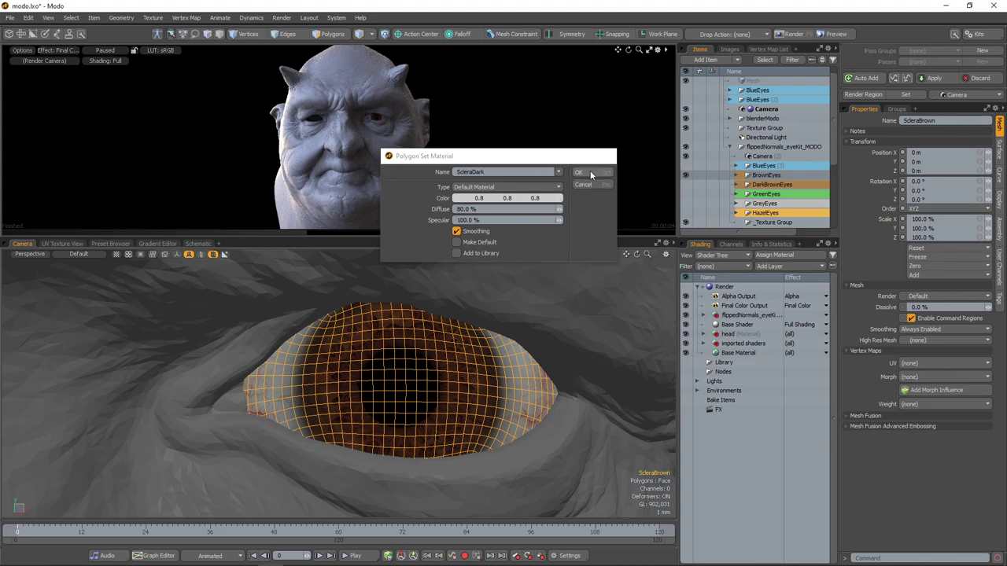
left_click(579, 173)
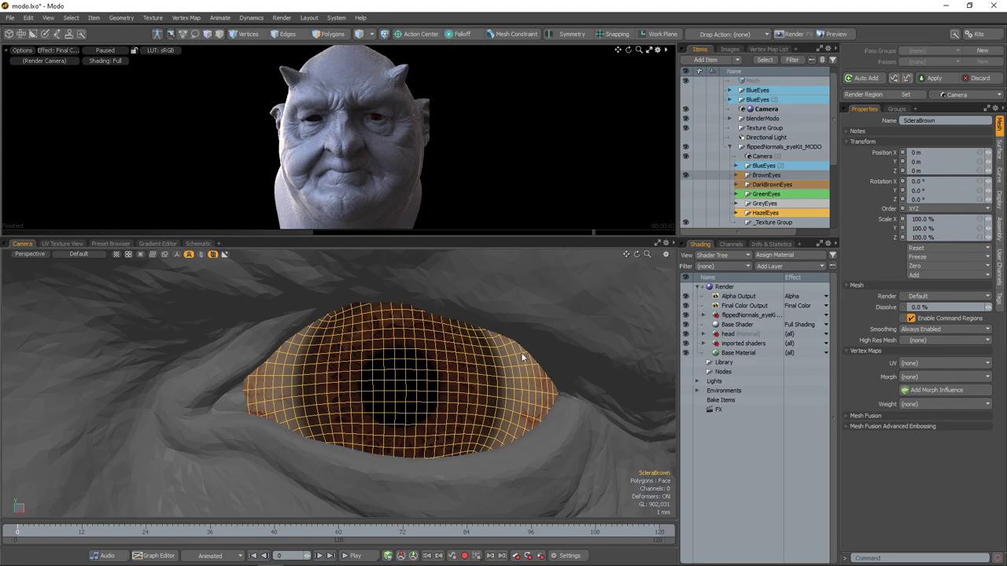
scroll(523, 338, "down", 6)
left_click(648, 338)
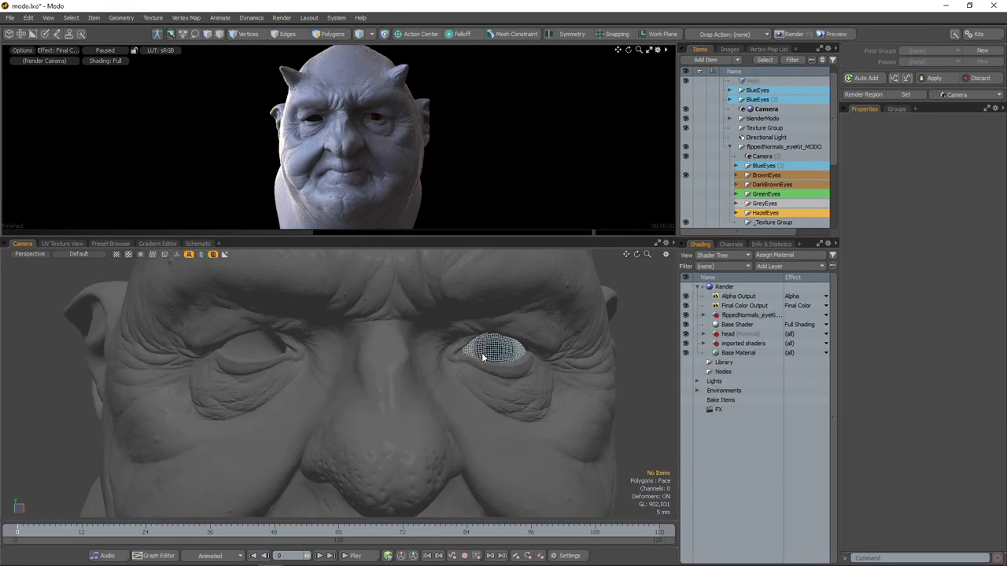
scroll(504, 356, "up", 4)
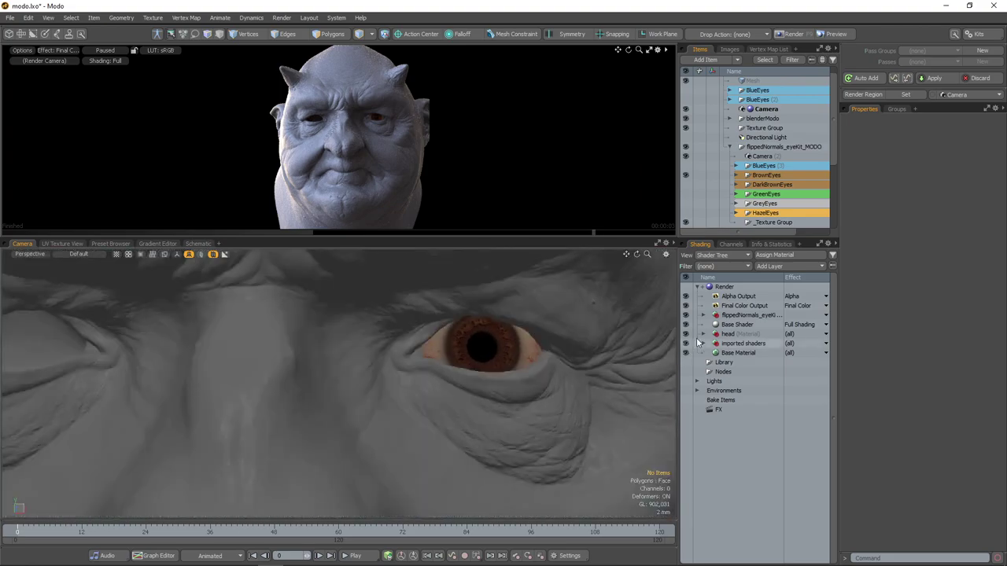
- Select the ScleraBrown mesh and expand the eye kit's ScleraDark material to its texture layers in the shader tree
left_click(511, 351)
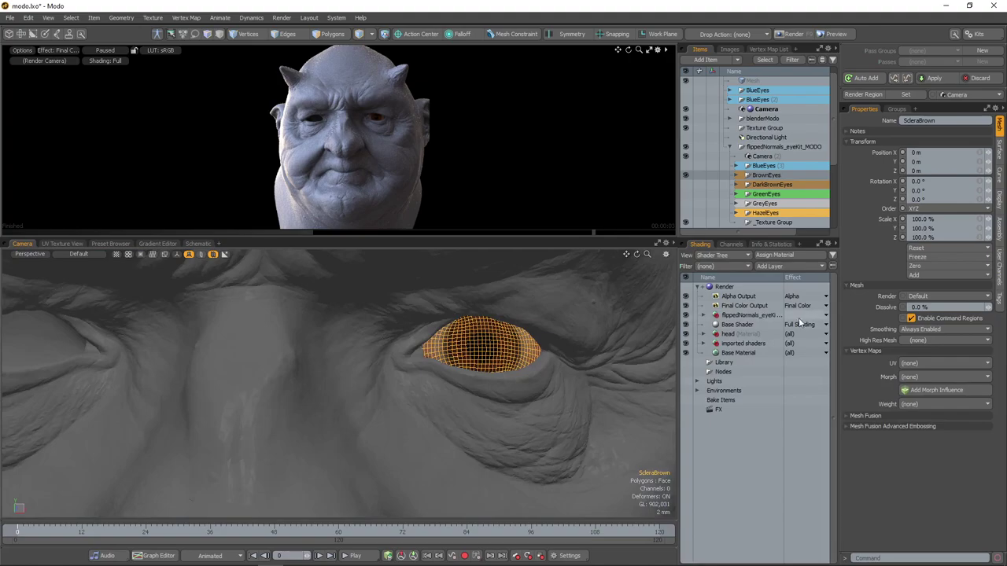
left_click(704, 315)
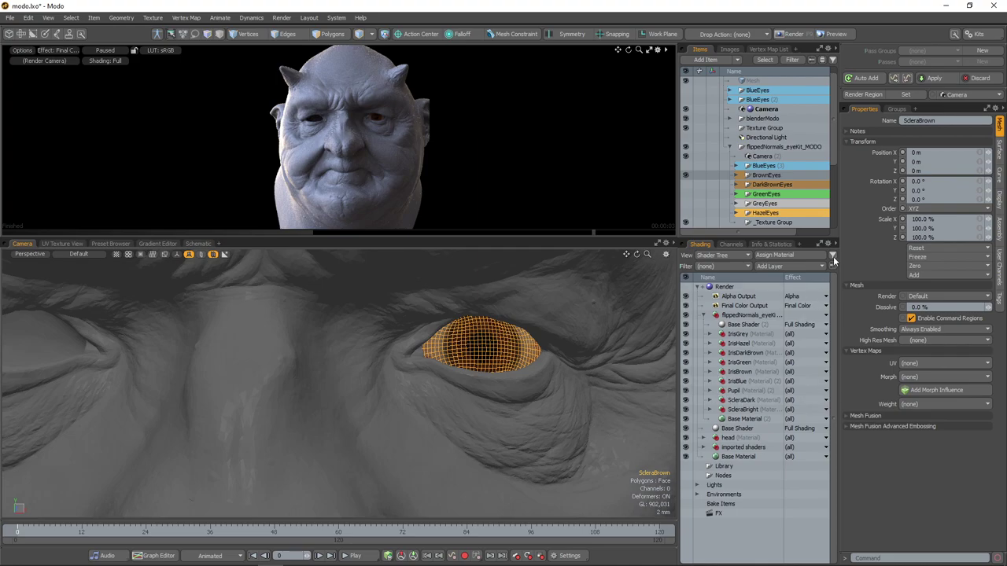
left_click(716, 401)
left_click(710, 400)
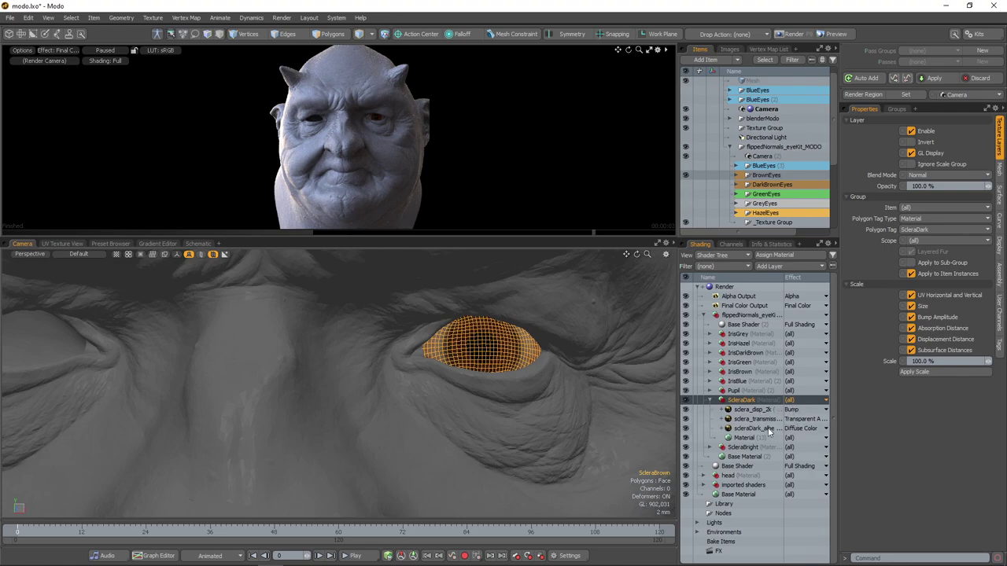
- Replace the ScleraDark material's diffuse color image with scleraDark_albedo_1k.png from the sclera textures' 1k folder
left_click(761, 429)
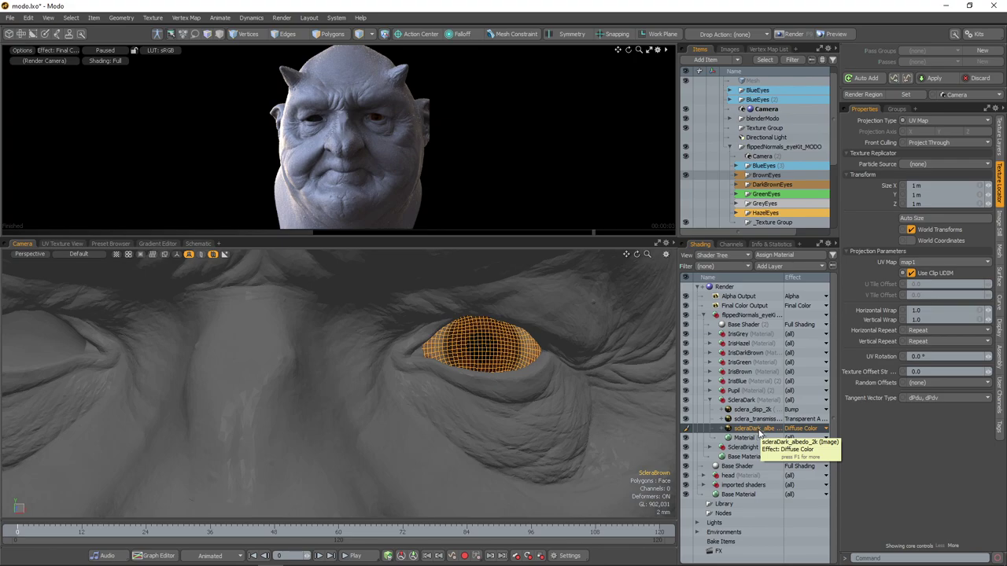
right_click(760, 430)
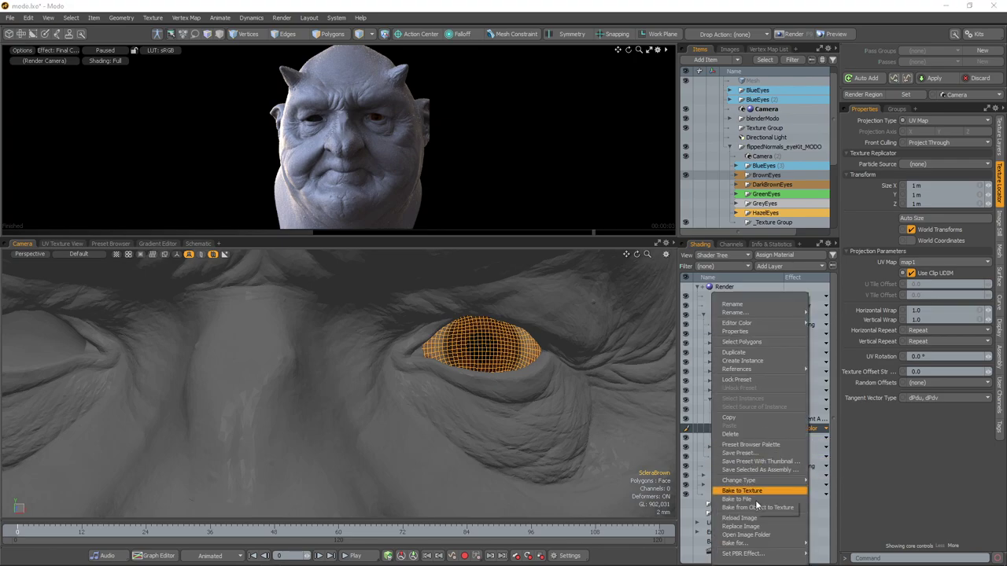
left_click(757, 531)
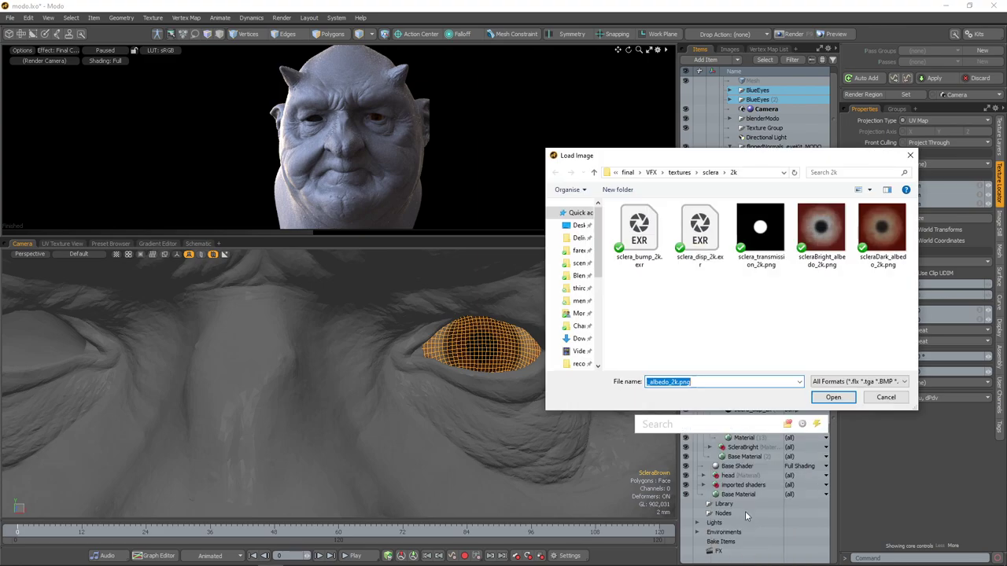
left_click(710, 172)
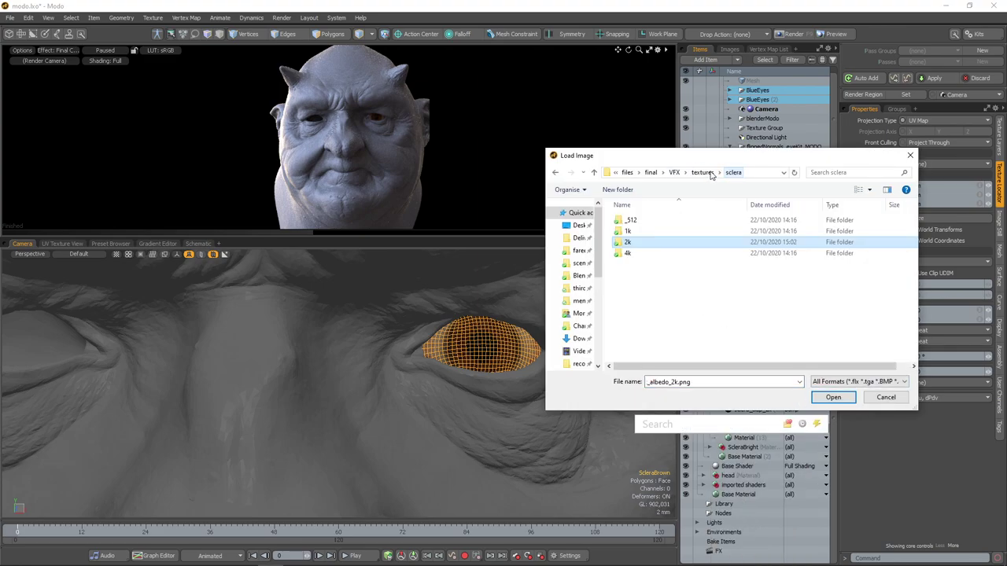
double_click(657, 235)
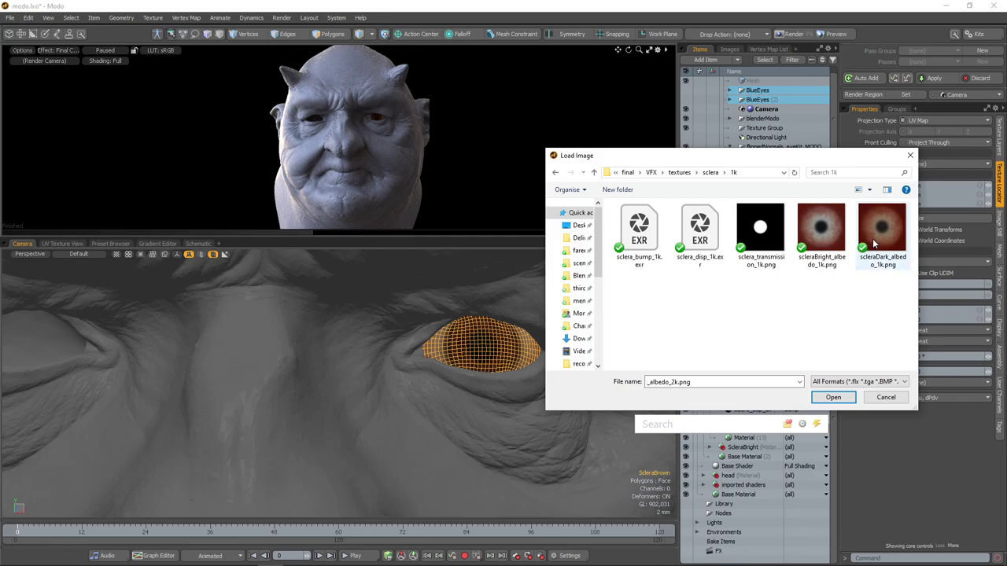
double_click(879, 234)
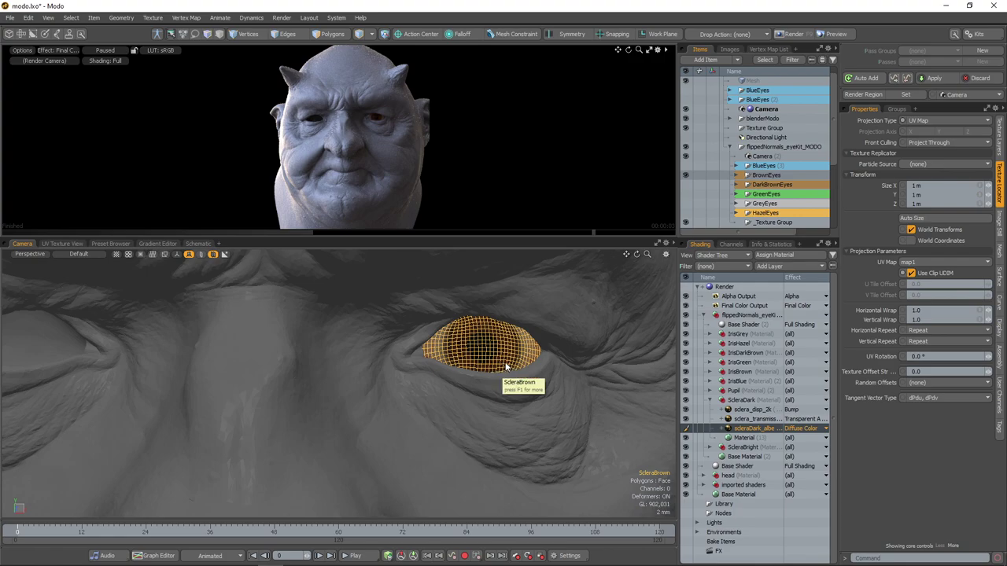
scroll(511, 361, "down", 5)
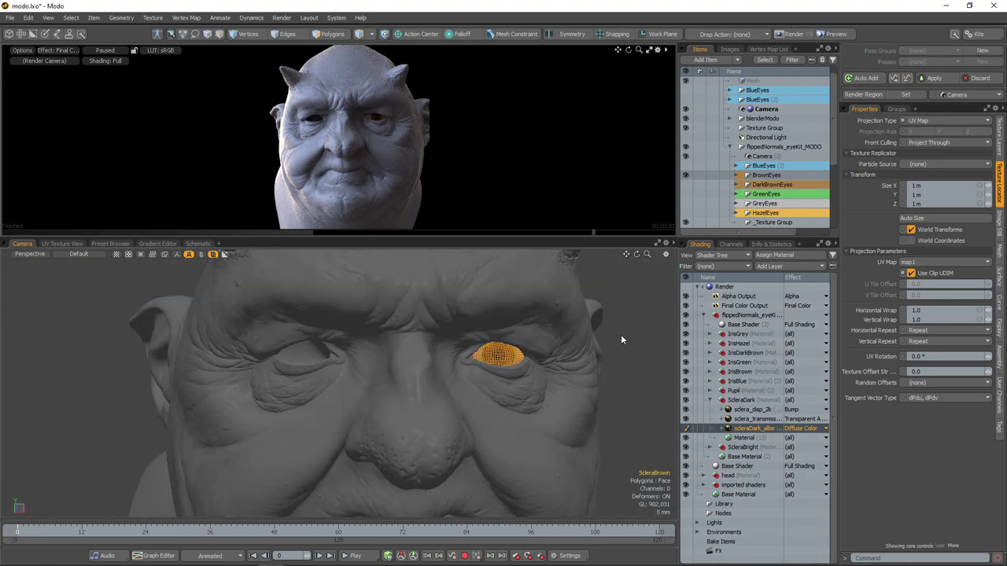
- Examine the brown eye's iris, pupil and dark sclera texture up close from several angles and in the context of the whole head
scroll(519, 355, "up", 10)
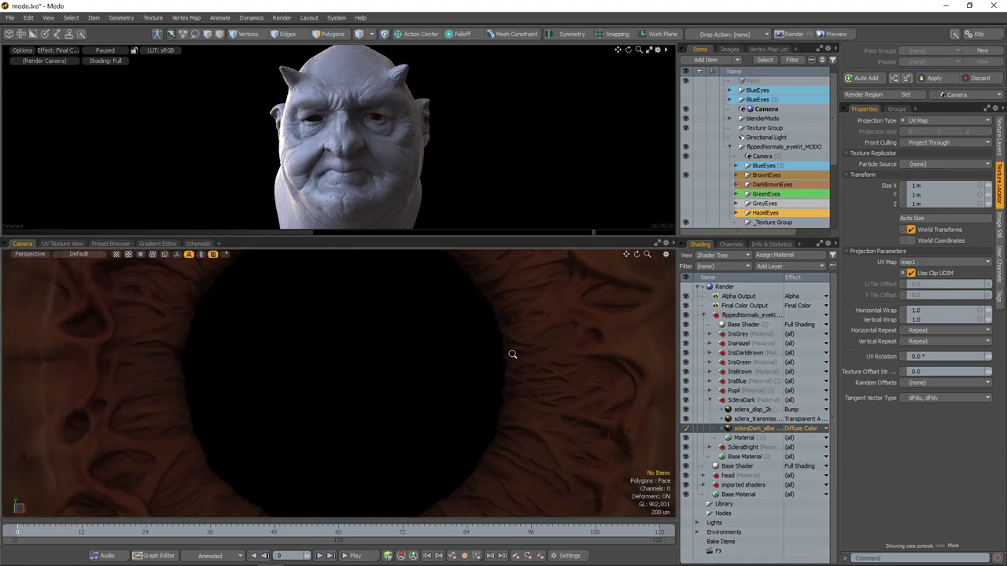
scroll(494, 354, "down", 6)
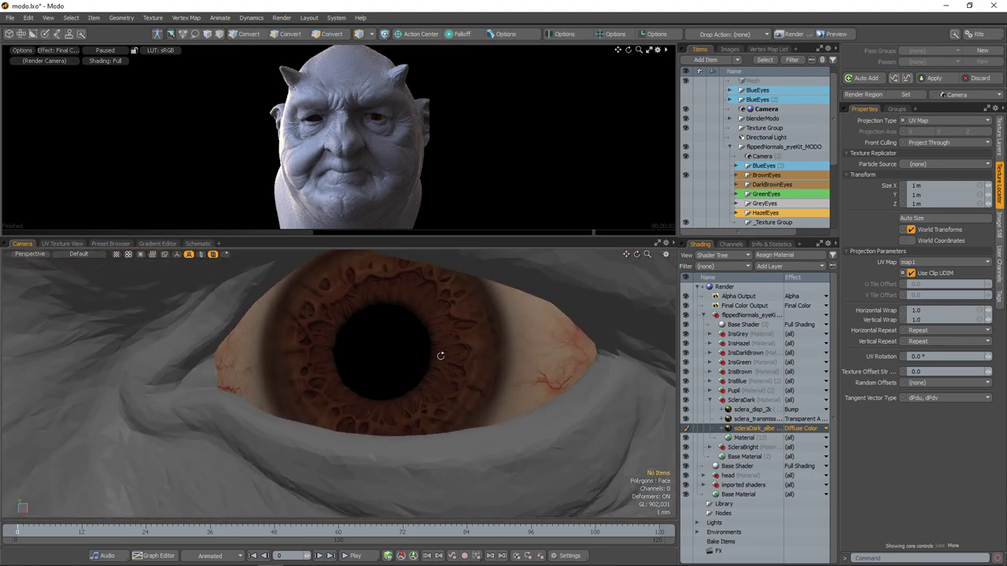
scroll(475, 357, "down", 8)
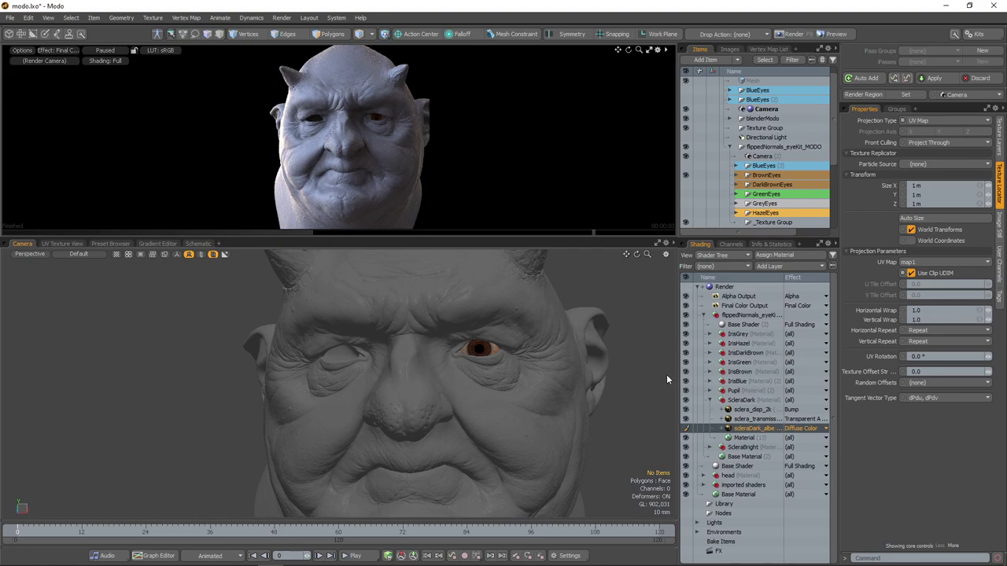
scroll(513, 343, "up", 10)
scroll(513, 343, "up", 10)
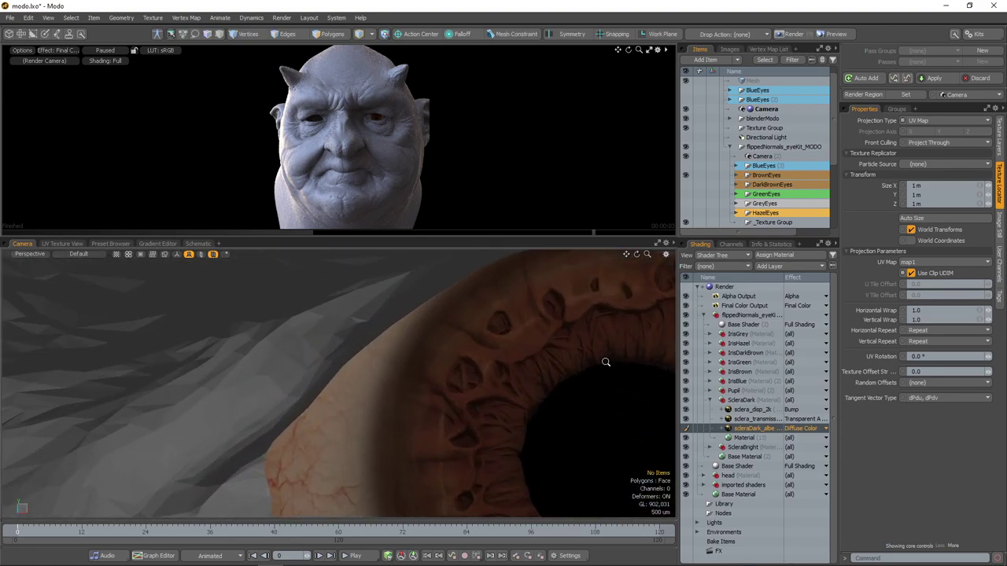
scroll(420, 349, "down", 4)
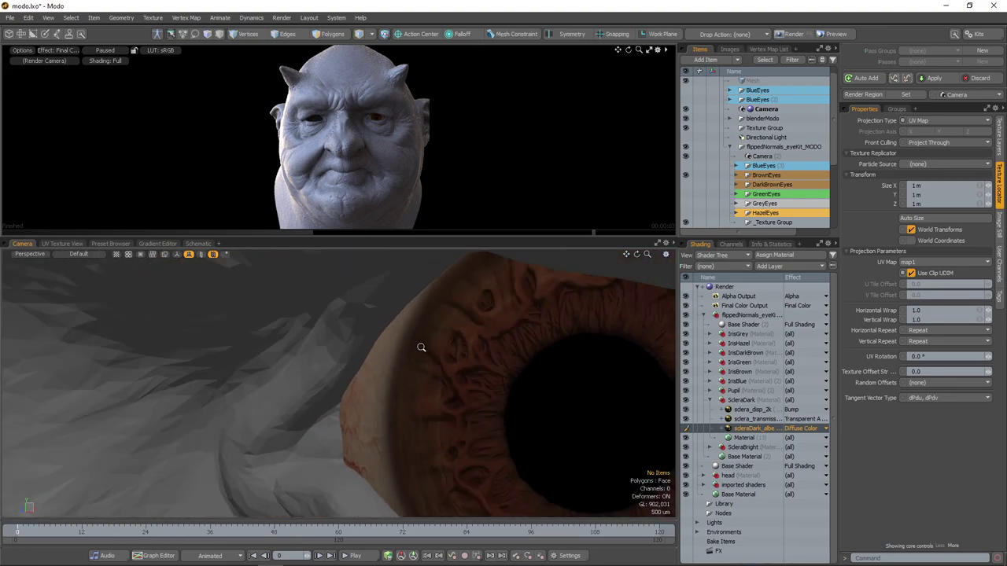
left_click_drag(420, 348, 593, 370, "alt")
scroll(608, 378, "up", 3)
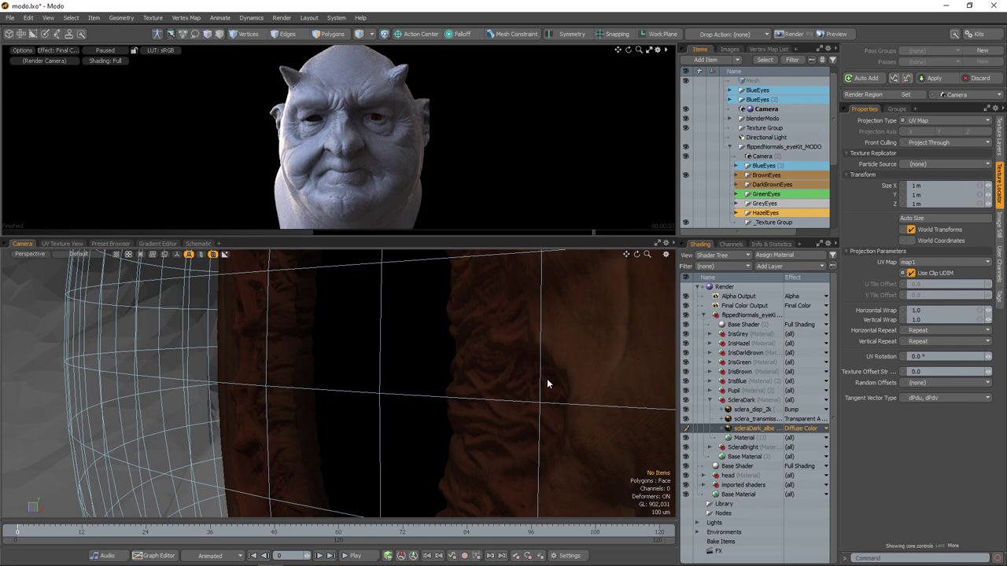
left_click_drag(569, 360, 119, 301, "ctrl+alt")
mouse_move(314, 355)
left_mouse_down("ctrl+alt")
mouse_move(254, 353)
mouse_move(313, 367)
left_mouse_up("ctrl+alt")
left_click_drag(313, 367, 344, 346, "alt+shift")
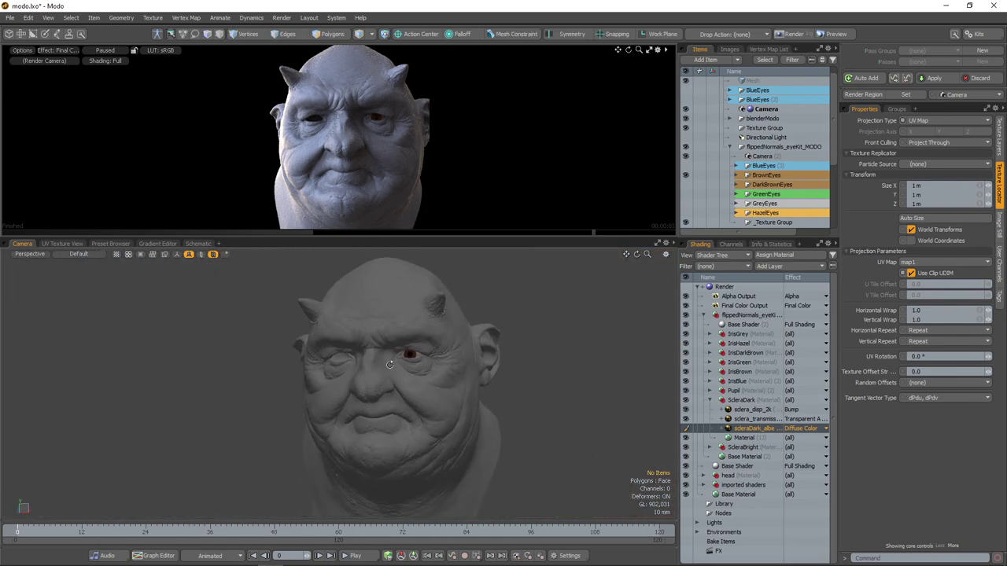